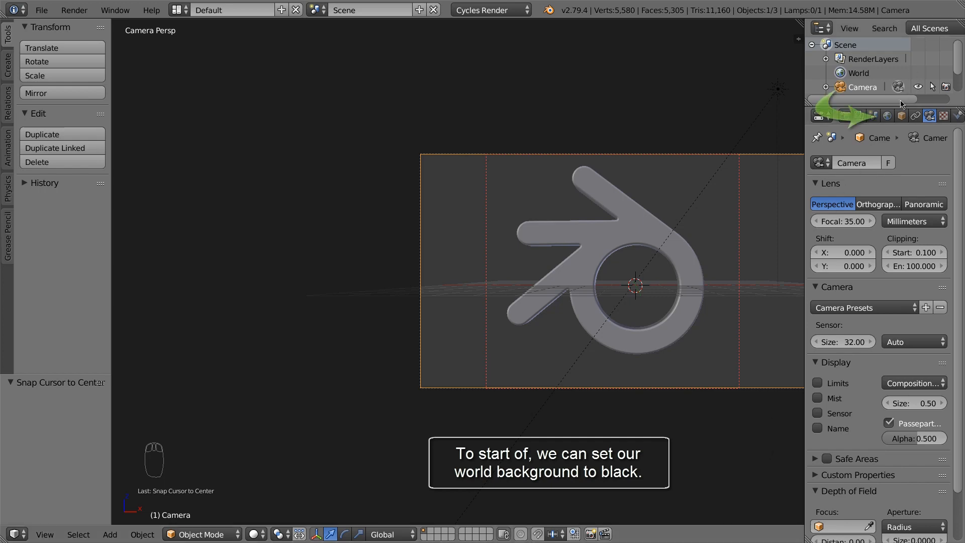
Enable nodes for the world surface and set its background color to black
{"action": "left_click", "coordinate": [888, 117]}
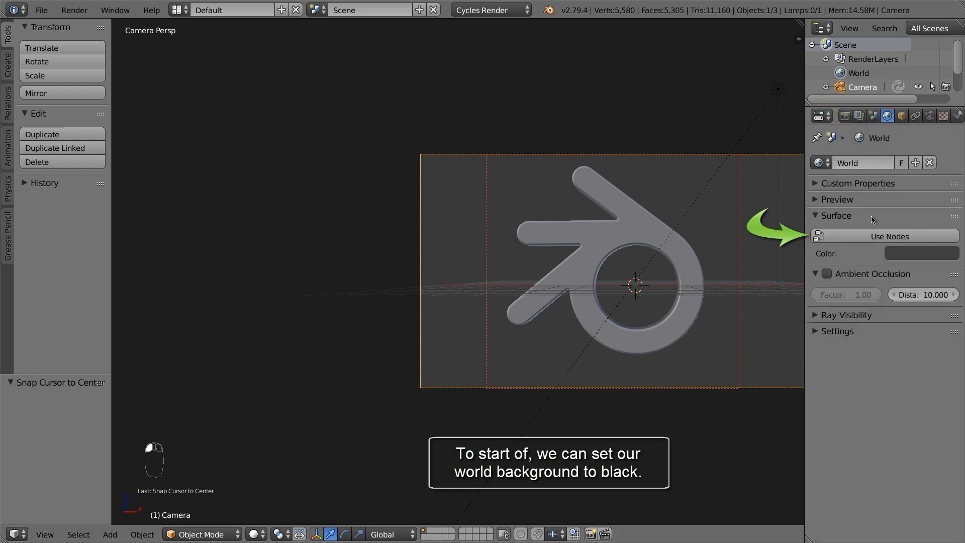
{"action": "left_click", "coordinate": [883, 236]}
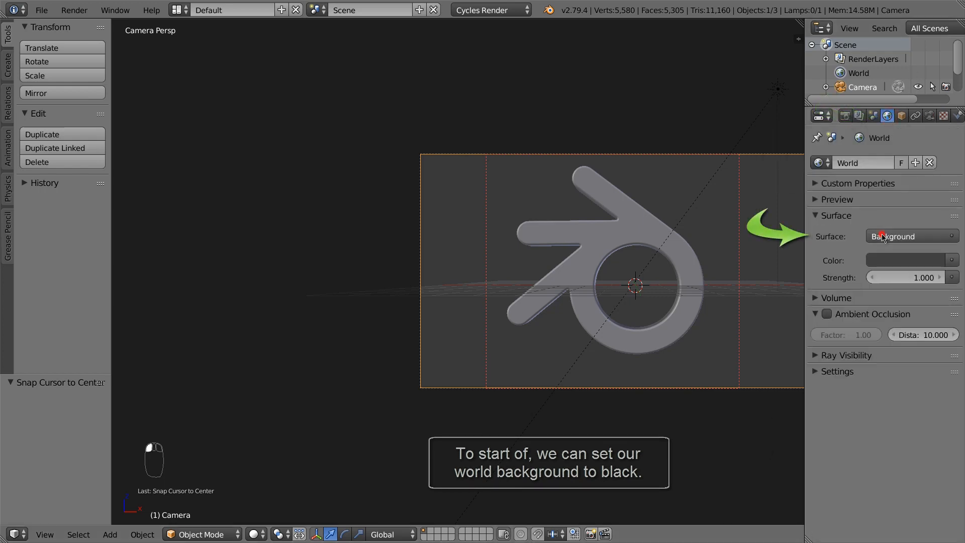
{"action": "left_click", "coordinate": [884, 265]}
{"action": "left_click_drag", "start_coordinate": [932, 138], "coordinate": [937, 171]}
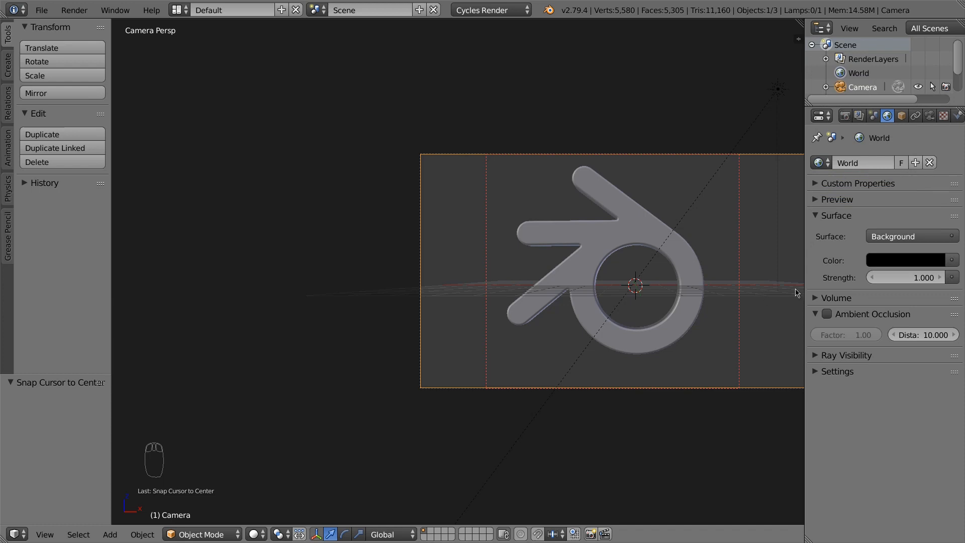
Apply rotation and scale to the logo object and give it a new default material
{"action": "right_click", "coordinate": [694, 268]}
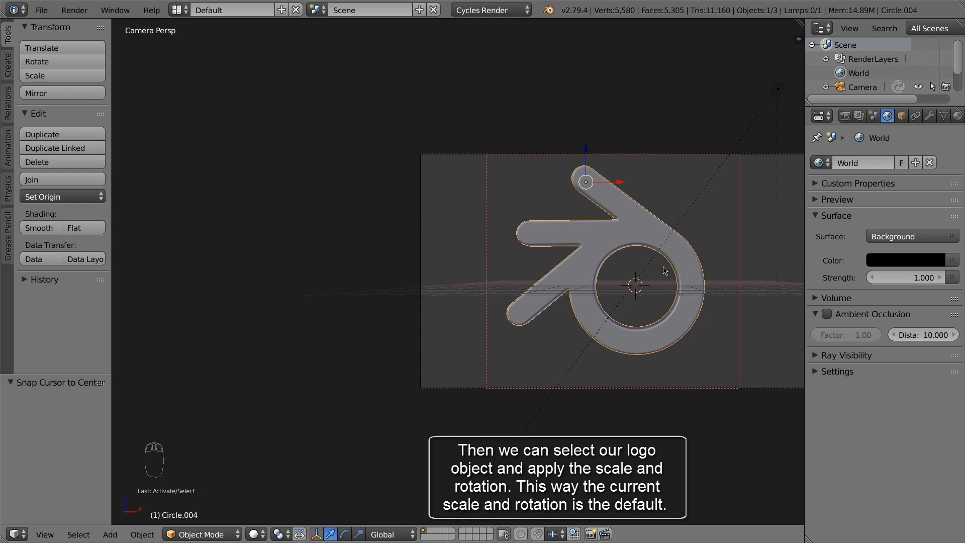
{"action": "left_click", "coordinate": [149, 536]}
{"action": "mouse_move", "coordinate": [210, 440]}
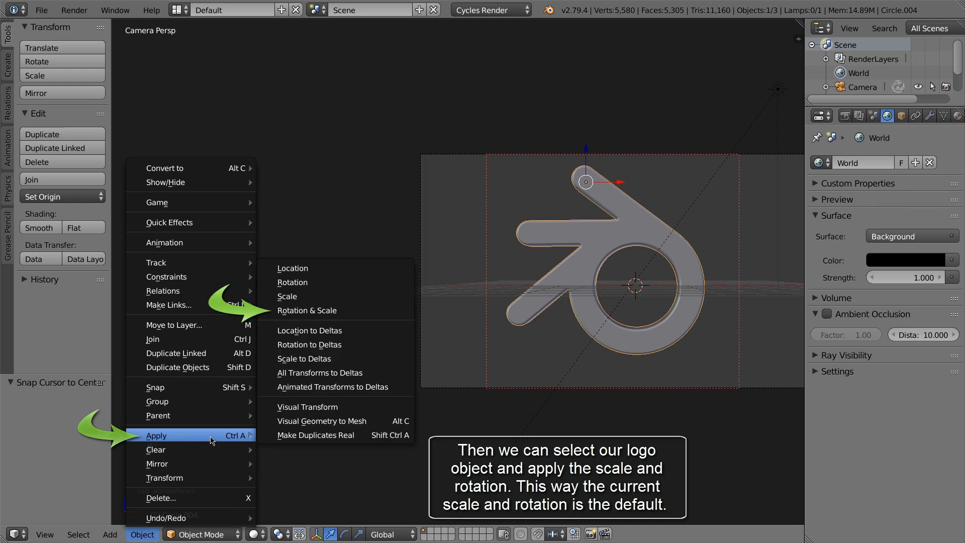
{"action": "left_click", "coordinate": [311, 310]}
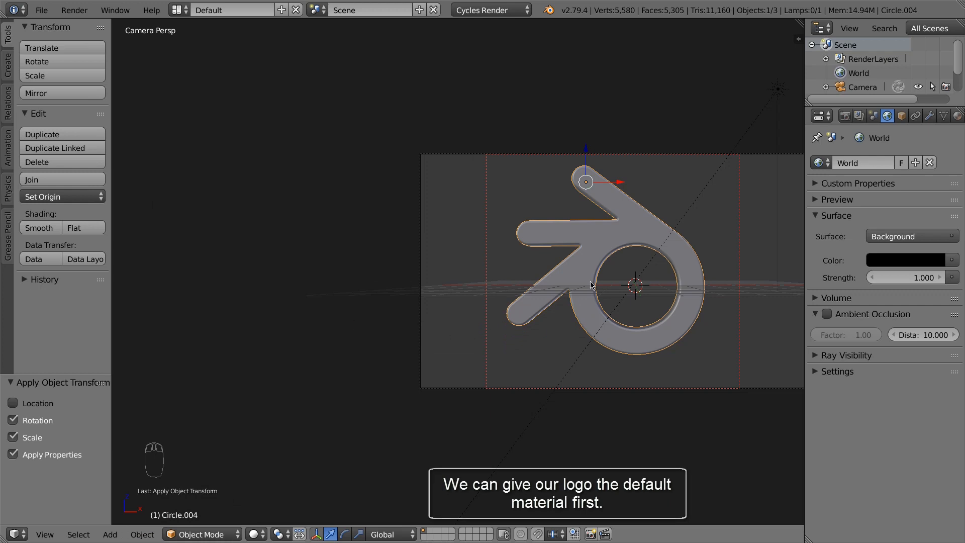
{"action": "left_click", "coordinate": [957, 116]}
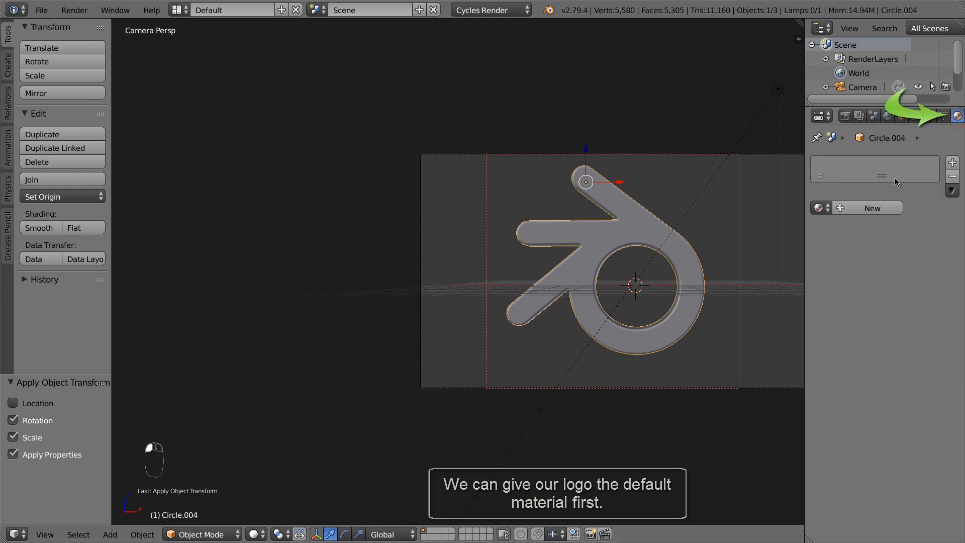
{"action": "left_click", "coordinate": [879, 208]}
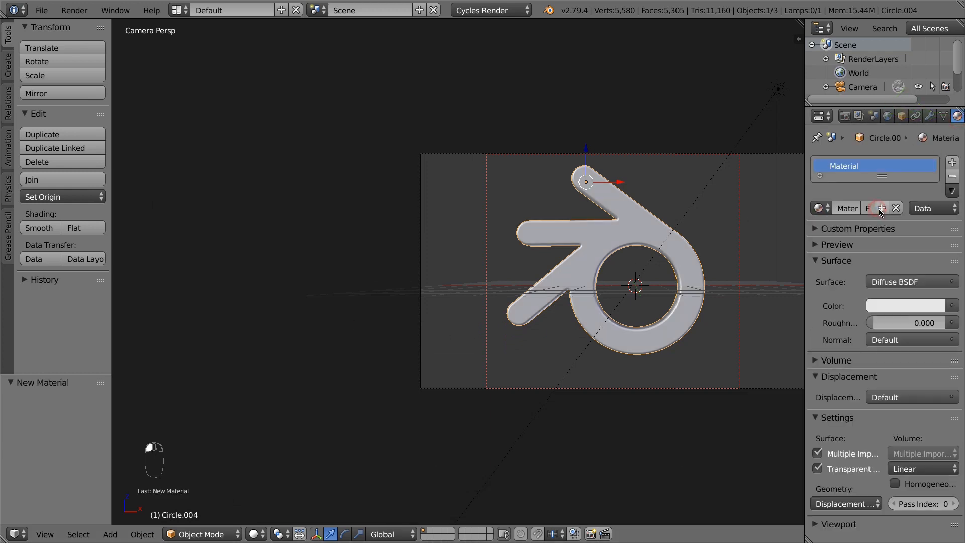
Narrow the properties area, split the 3D view with a vertical divider, and turn the new area into a Node Editor
{"action": "left_click_drag", "start_coordinate": [804, 246], "coordinate": [924, 247]}
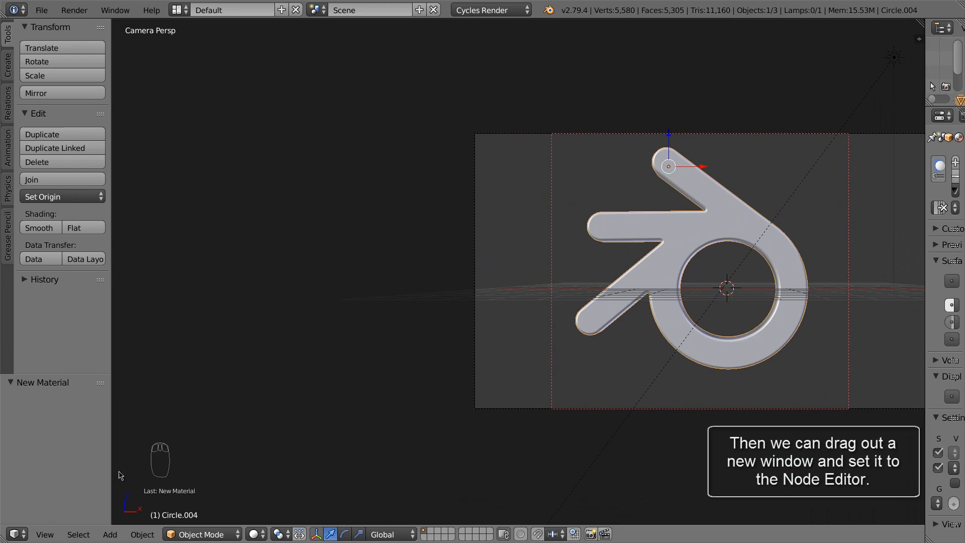
{"action": "left_click_drag", "start_coordinate": [4, 539], "coordinate": [670, 484]}
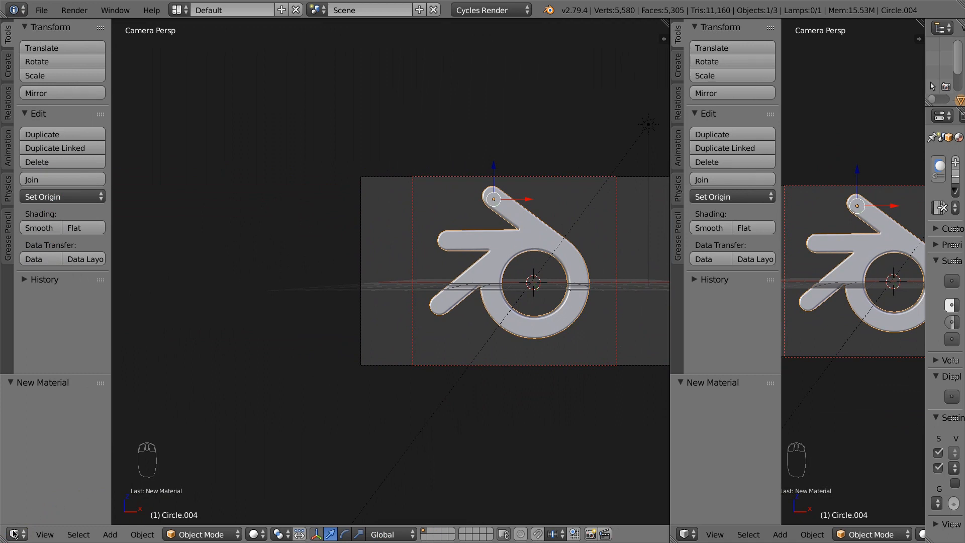
{"action": "left_click", "coordinate": [14, 533]}
{"action": "left_click", "coordinate": [50, 491]}
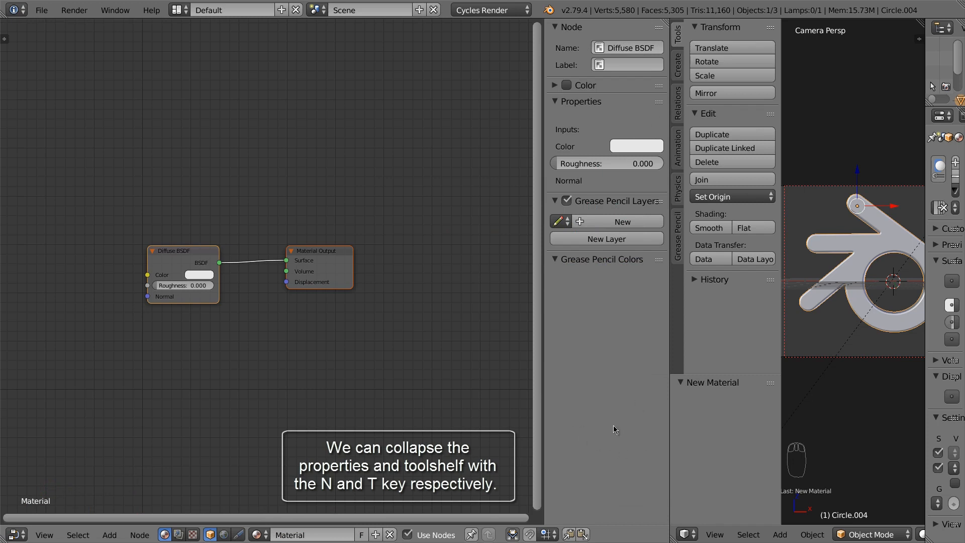
Collapse the Node Editor's properties sidebar and the 3D view's tool shelf, and widen the Node Editor
{"action": "key", "text": "n"}
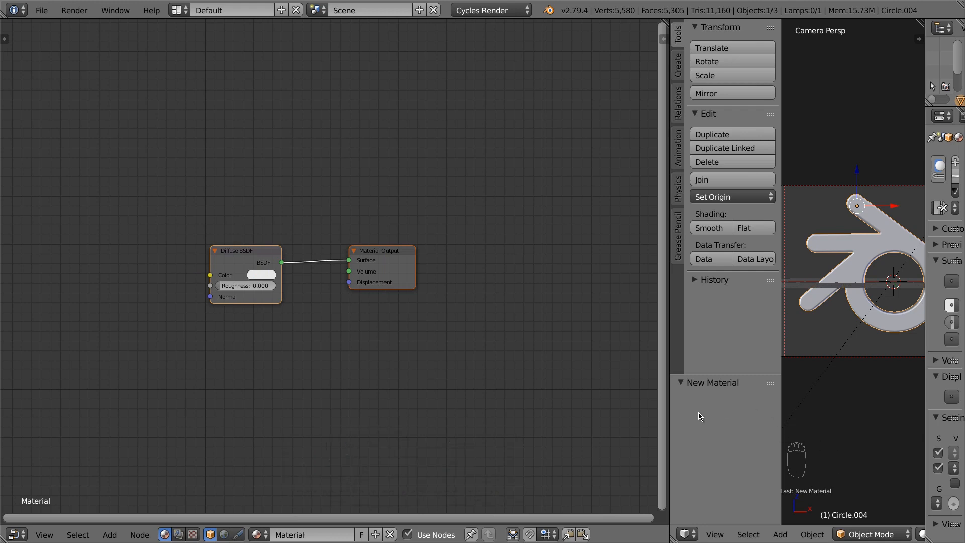
{"action": "key", "text": "t"}
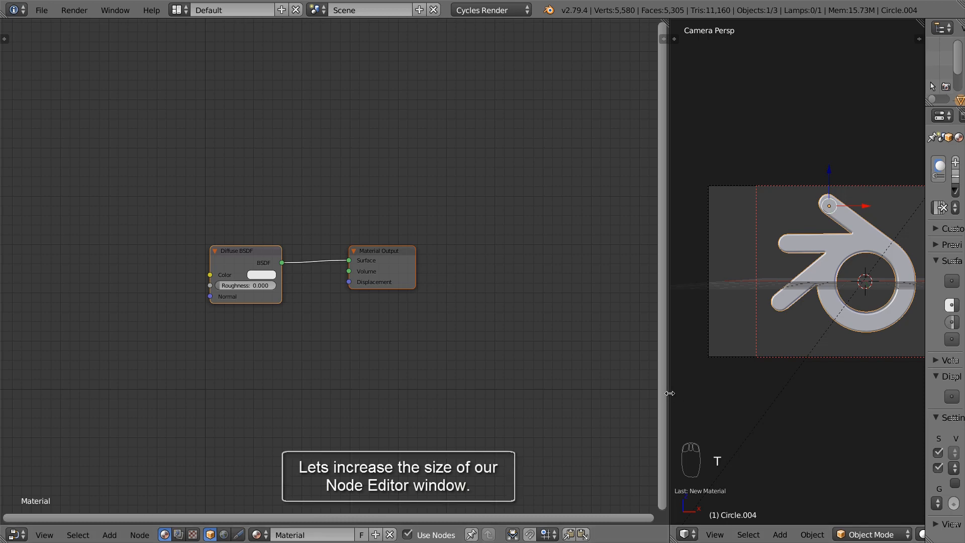
{"action": "left_click_drag", "start_coordinate": [669, 393], "coordinate": [837, 397]}
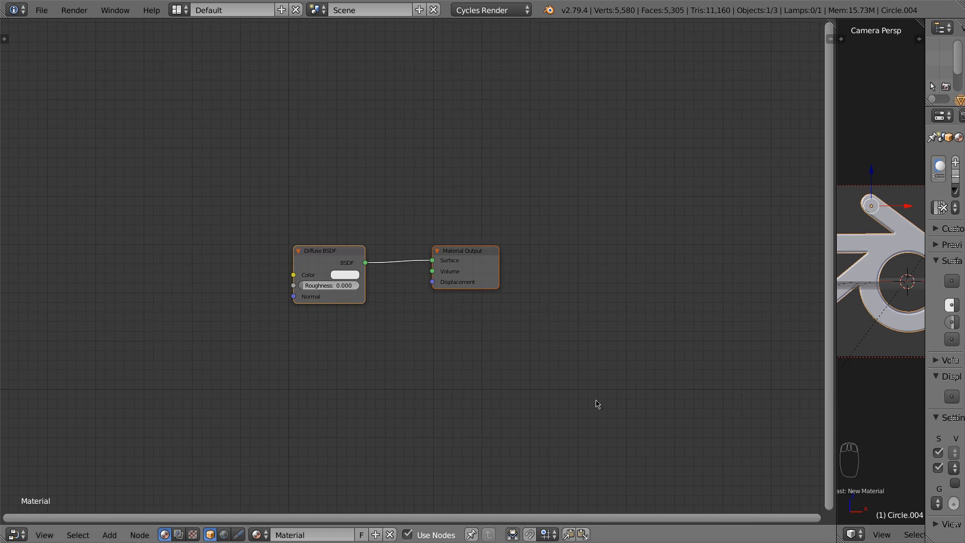
Delete the Diffuse BSDF node from the logo's material
{"action": "left_click", "coordinate": [323, 265]}
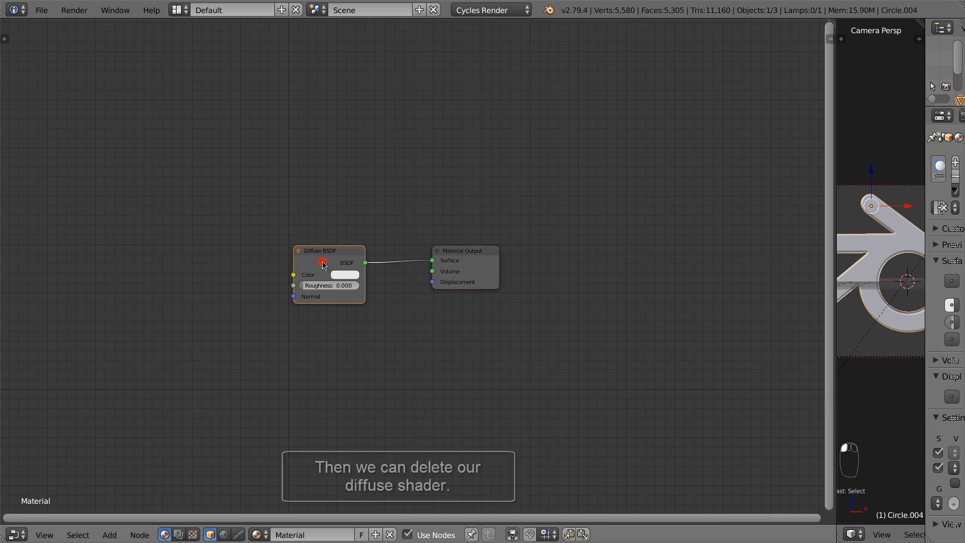
{"action": "key", "text": "x"}
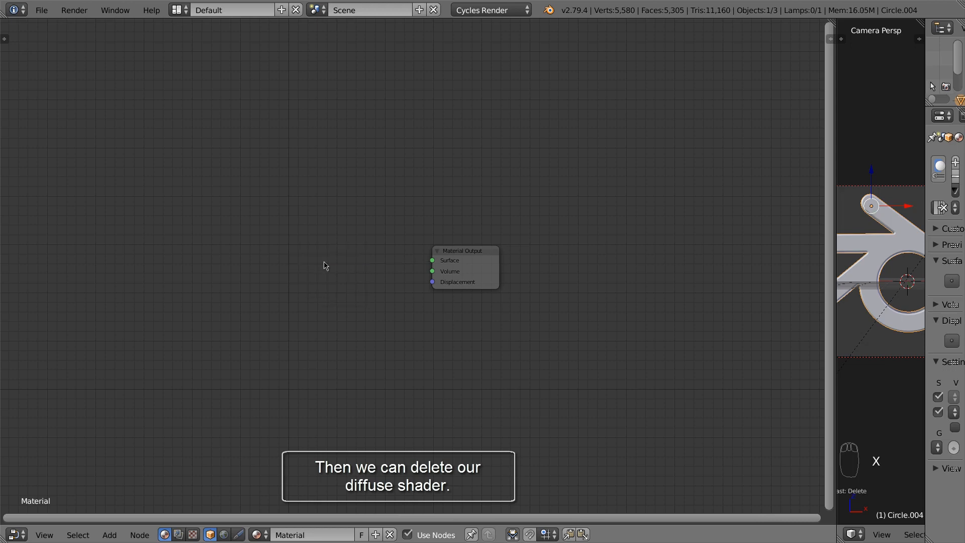
Add a Mix Shader node before the Material Output and place a duplicate of it in front of the first one
{"action": "scroll", "coordinate": [420, 267], "scroll_direction": "up", "scroll_amount": 1}
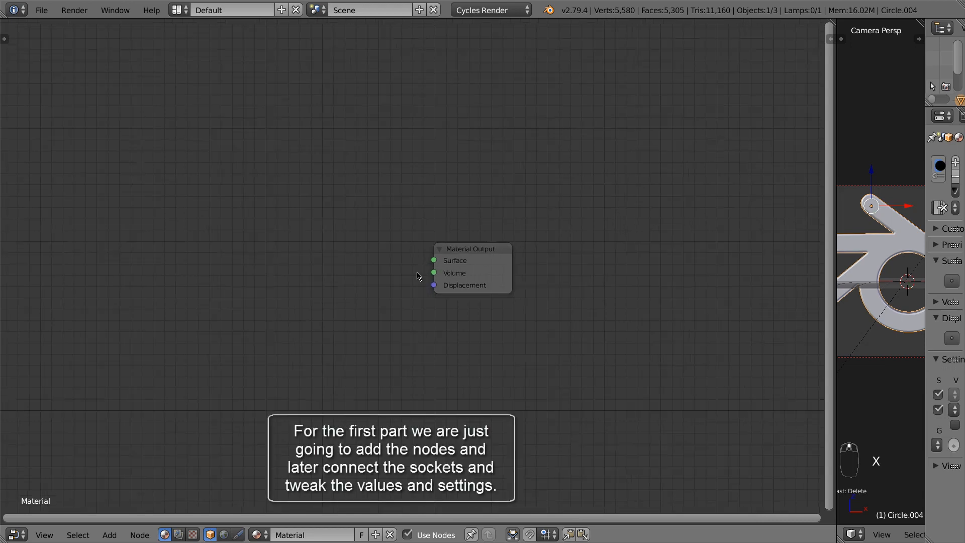
{"action": "middle_click_drag", "start_coordinate": [388, 320], "coordinate": [670, 257]}
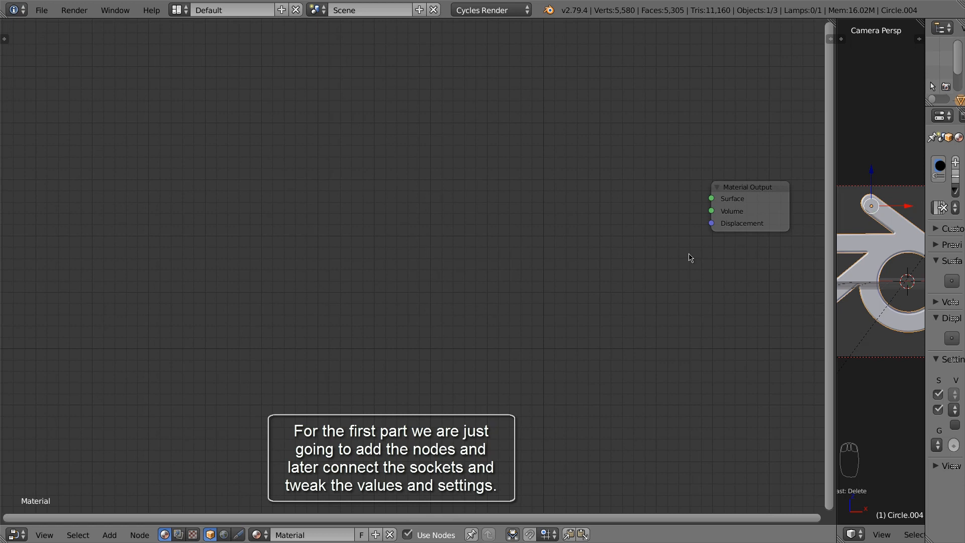
{"action": "scroll", "coordinate": [716, 257], "scroll_direction": "up", "scroll_amount": 1}
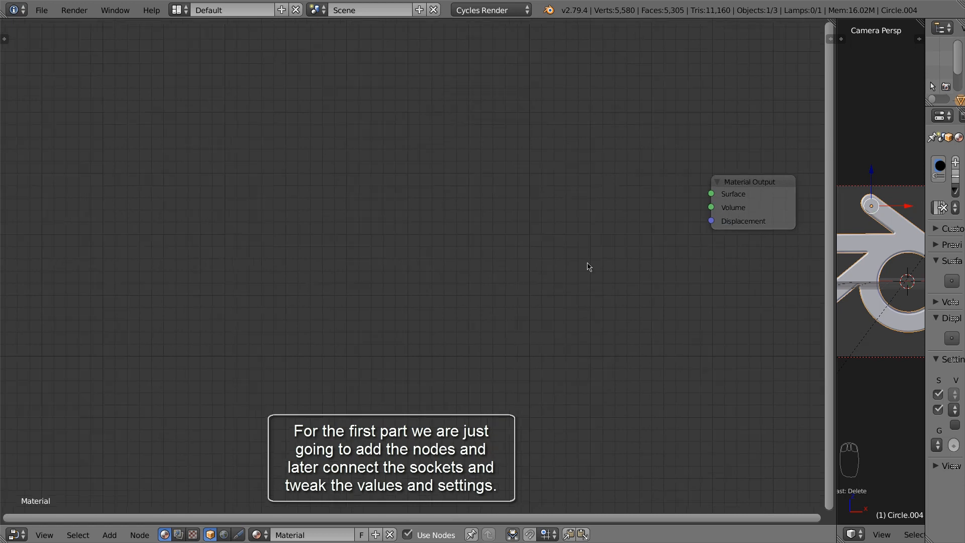
{"action": "key", "text": "shift+a"}
{"action": "mouse_move", "coordinate": [589, 266]}
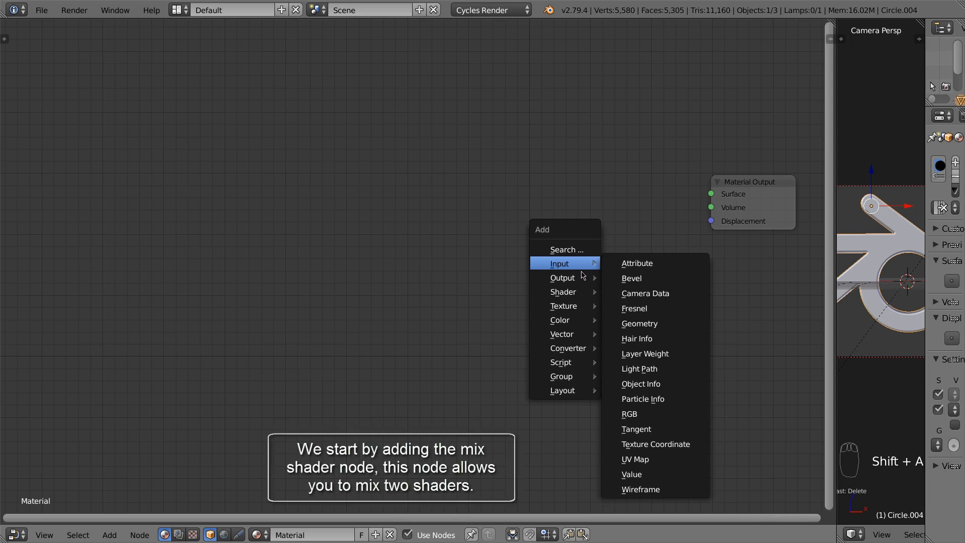
{"action": "mouse_move", "coordinate": [577, 291]}
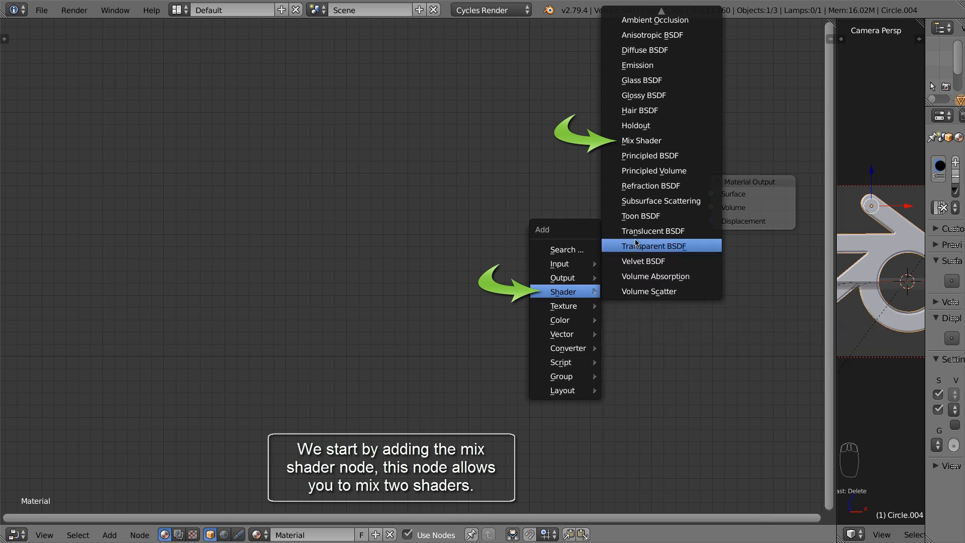
{"action": "left_click", "coordinate": [638, 143]}
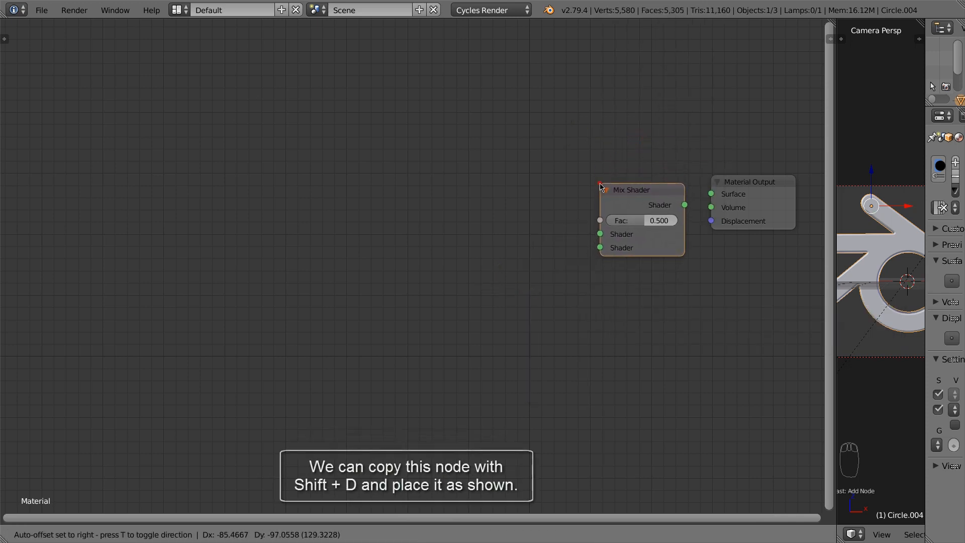
{"action": "left_click", "coordinate": [600, 184]}
{"action": "key", "text": "shift+d"}
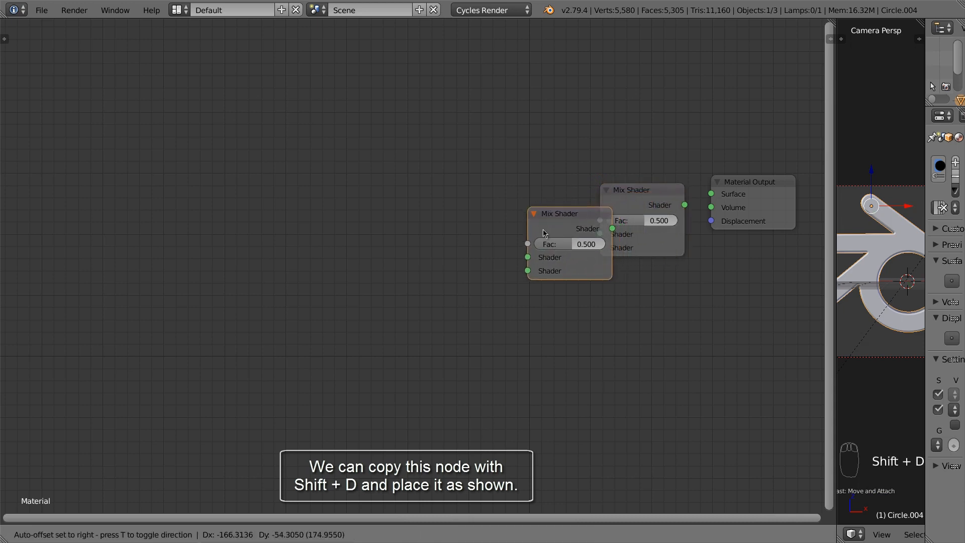
{"action": "left_click", "coordinate": [530, 234]}
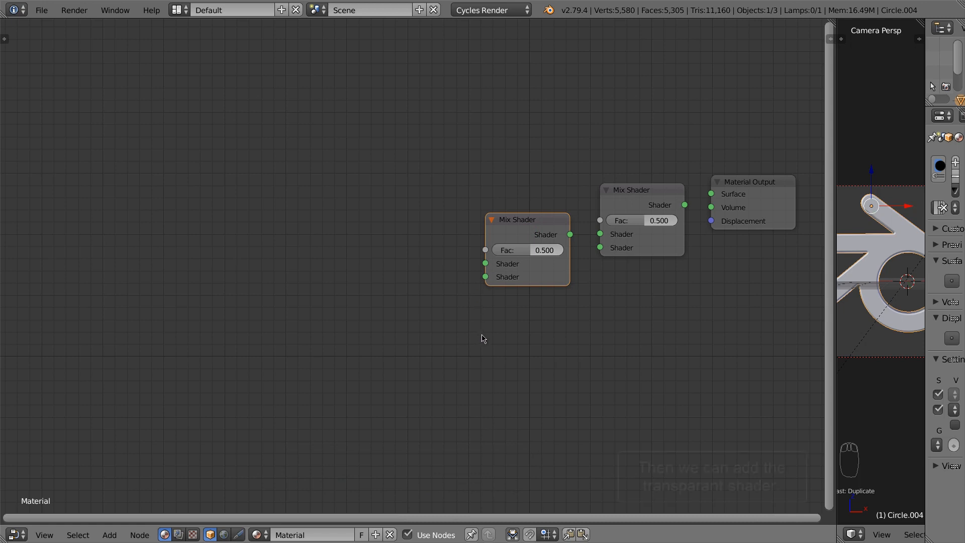
Add a Transparent BSDF node and place it before the second Mix Shader
{"action": "key", "text": "shift+a"}
{"action": "mouse_move", "coordinate": [481, 335]}
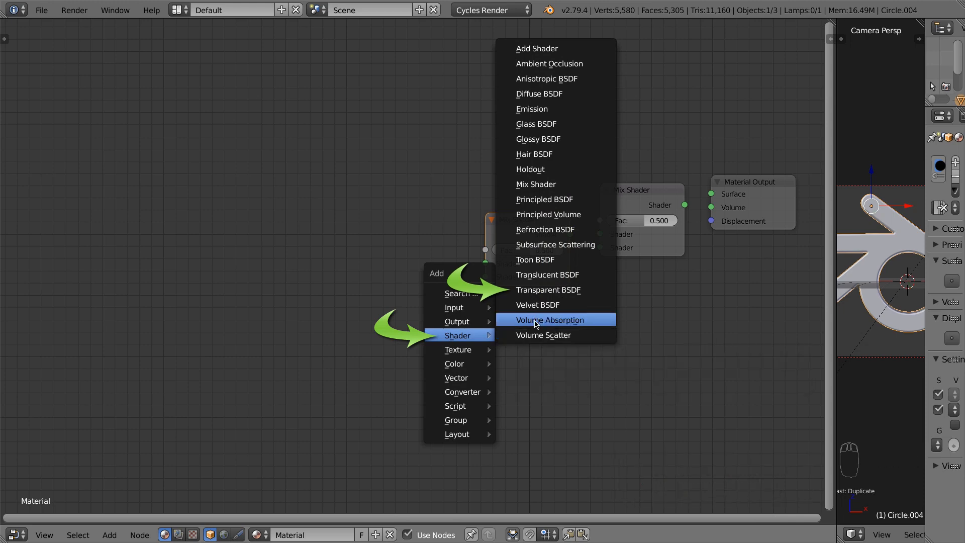
{"action": "left_click", "coordinate": [548, 290]}
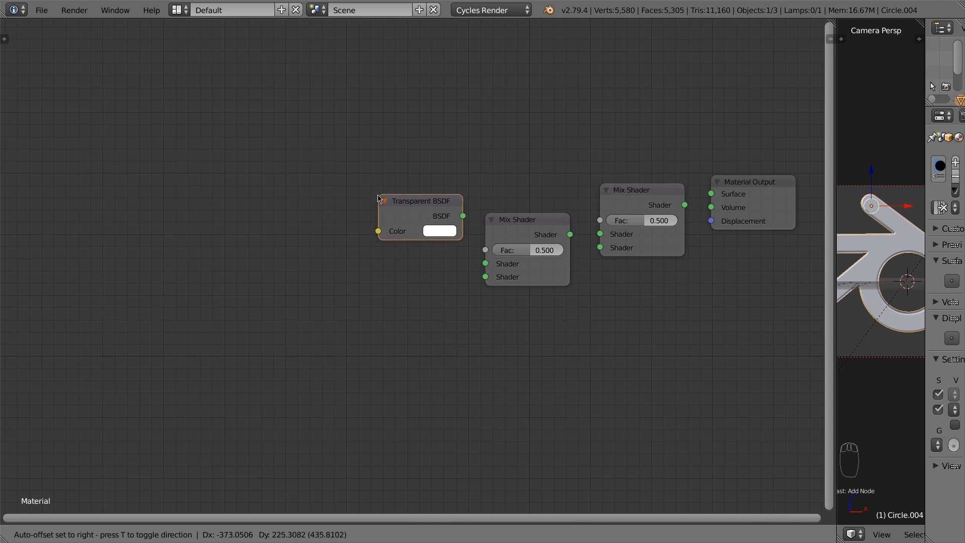
{"action": "left_click", "coordinate": [378, 198]}
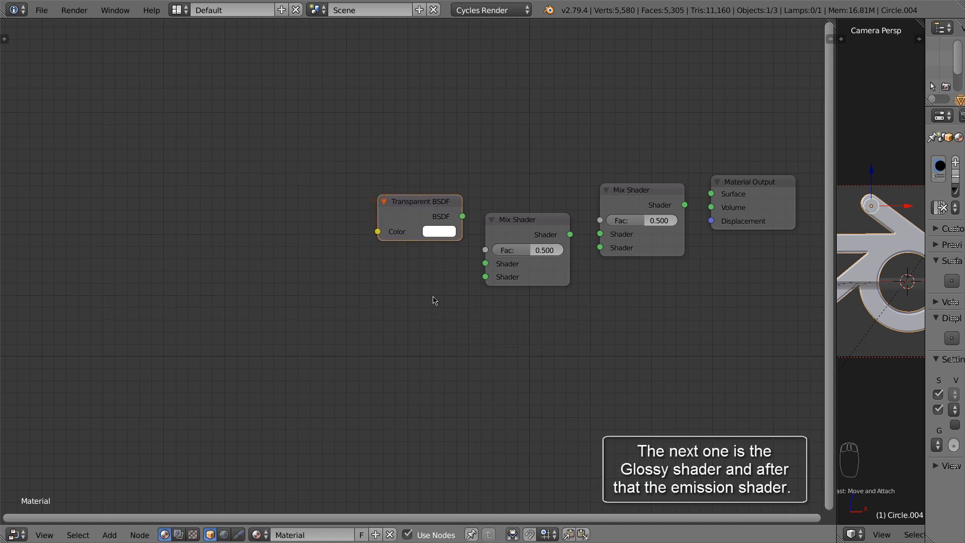
Add a Glossy BSDF node and place it directly below the Transparent BSDF
{"action": "key", "text": "shift+a"}
{"action": "mouse_move", "coordinate": [434, 298]}
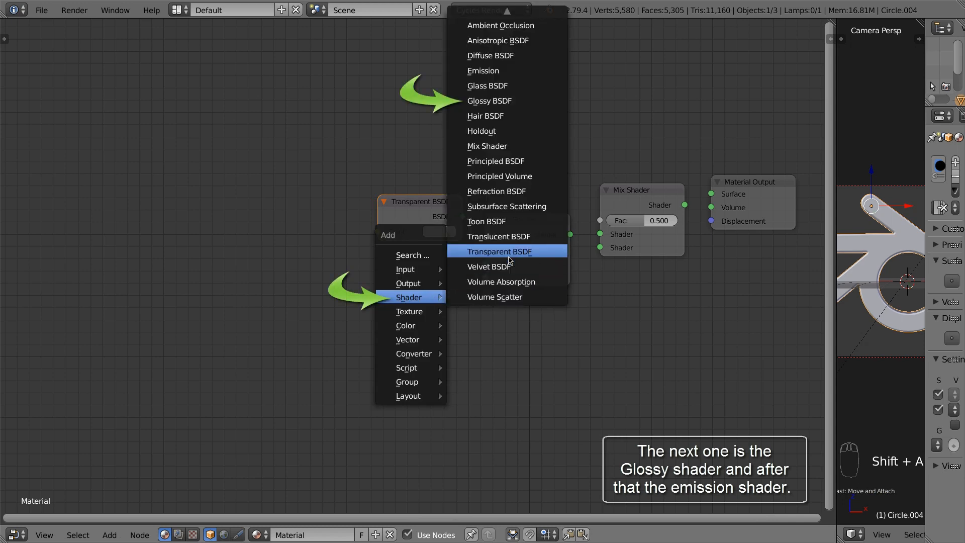
{"action": "left_click", "coordinate": [490, 100]}
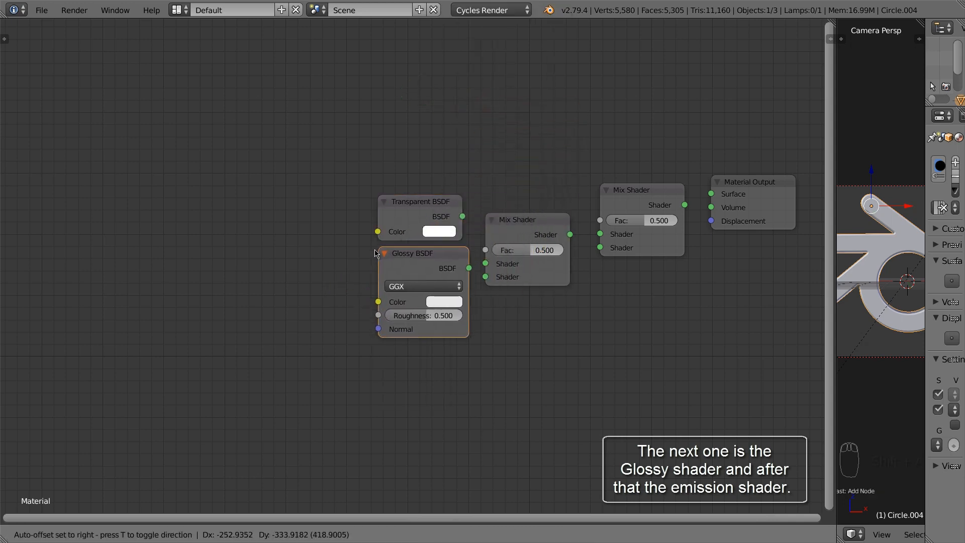
{"action": "left_click", "coordinate": [373, 252]}
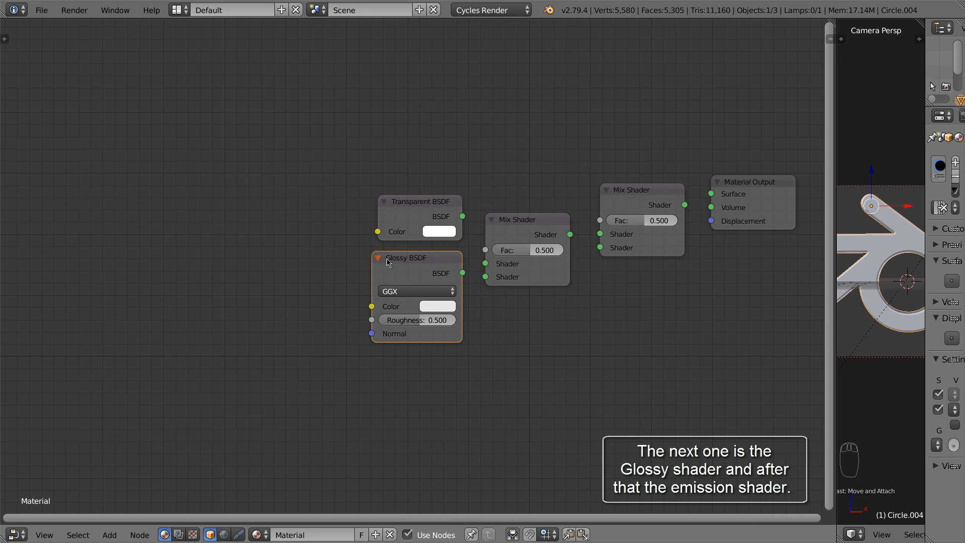
Add an Emission node and place it directly below the Glossy BSDF
{"action": "key", "text": "shift+a"}
{"action": "mouse_move", "coordinate": [585, 344]}
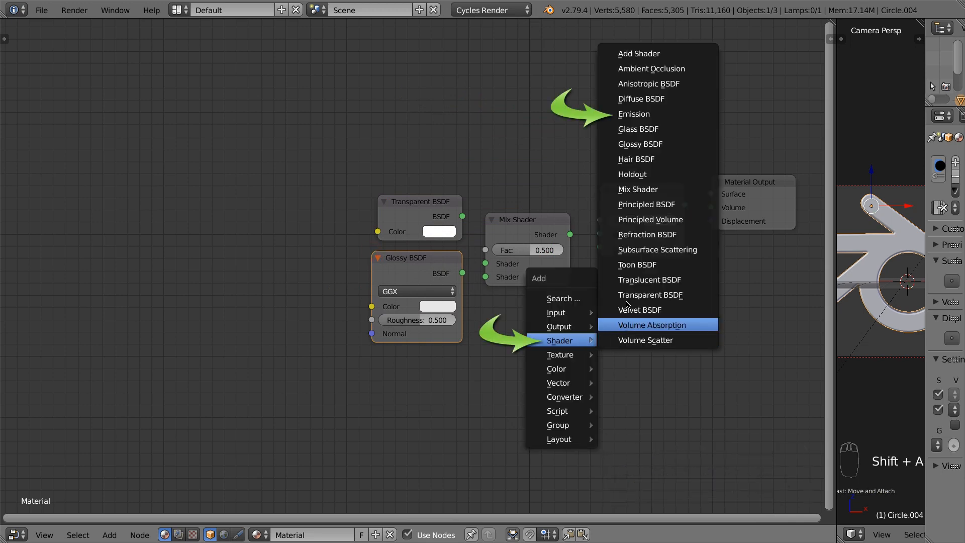
{"action": "left_click", "coordinate": [626, 115]}
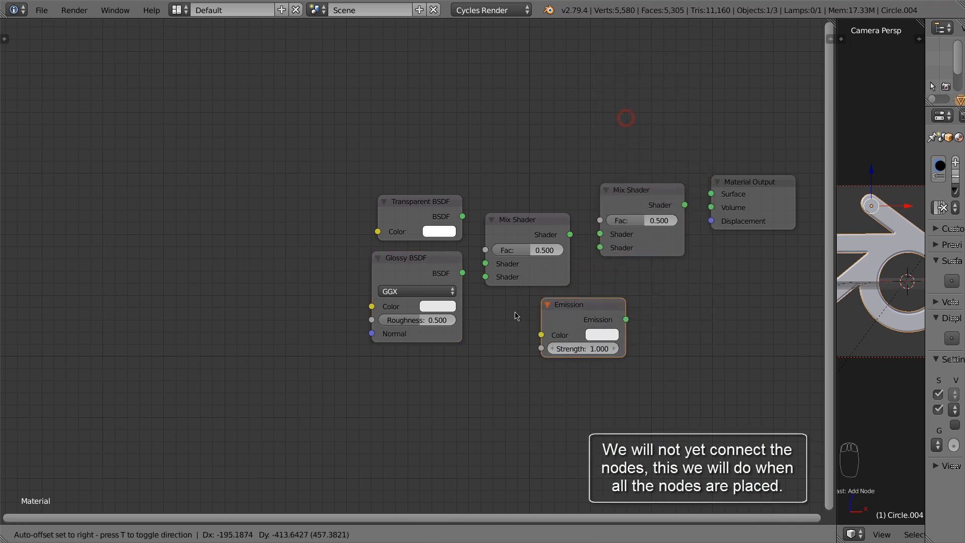
{"action": "left_click", "coordinate": [377, 354]}
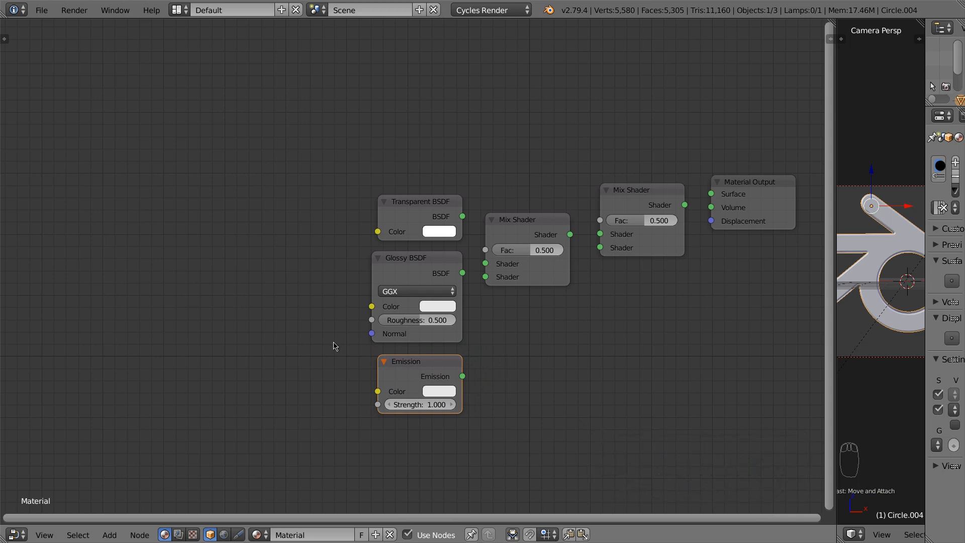
Add a ColorRamp node above the Transparent BSDF and place a duplicate of it to the lower left of the Emission node
{"action": "key", "text": "shift+a"}
{"action": "mouse_move", "coordinate": [336, 346]}
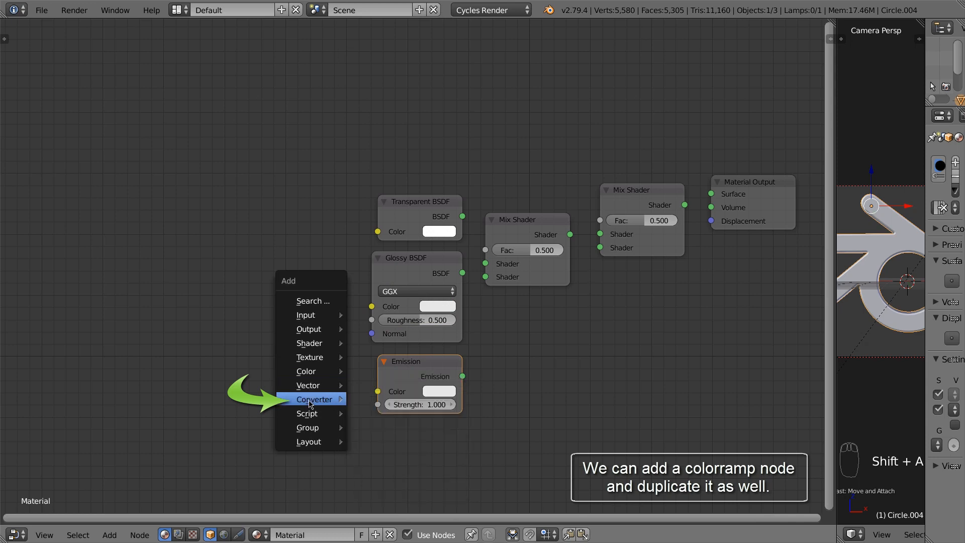
{"action": "mouse_move", "coordinate": [310, 402]}
{"action": "left_click", "coordinate": [405, 248]}
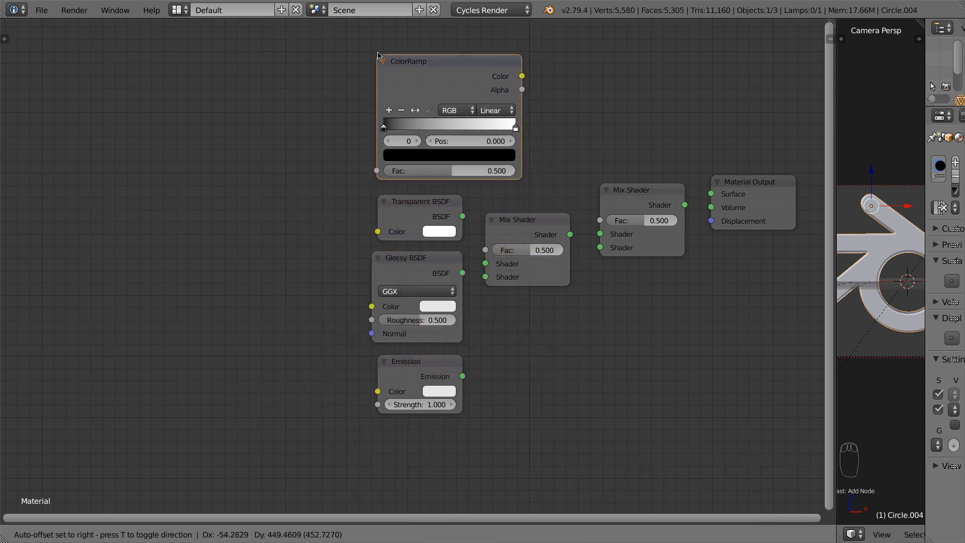
{"action": "left_click", "coordinate": [378, 55]}
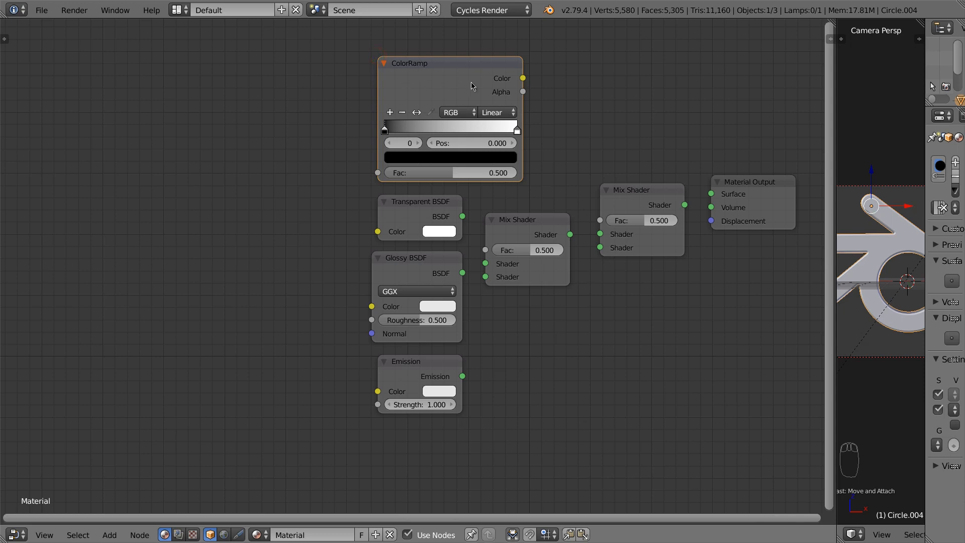
{"action": "key", "text": "shift+d"}
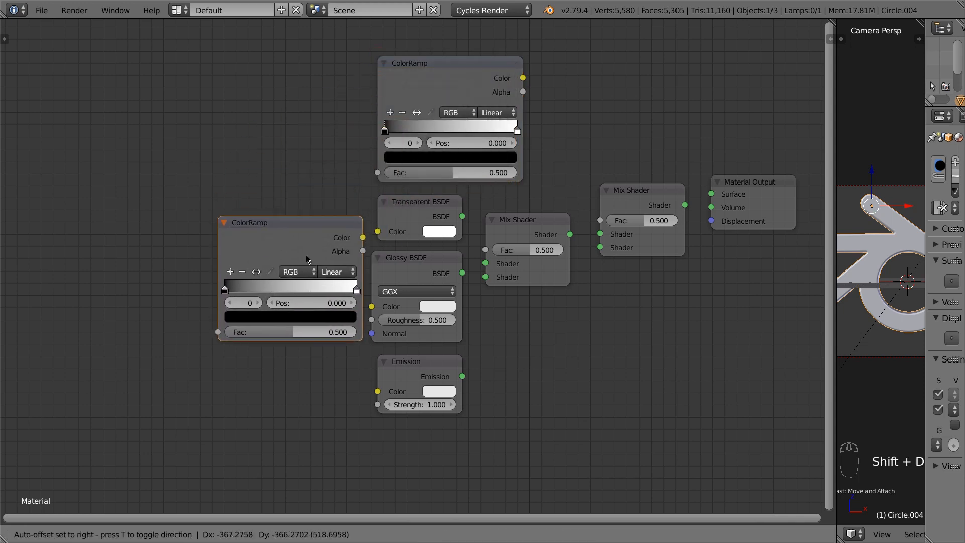
{"action": "left_click", "coordinate": [290, 412]}
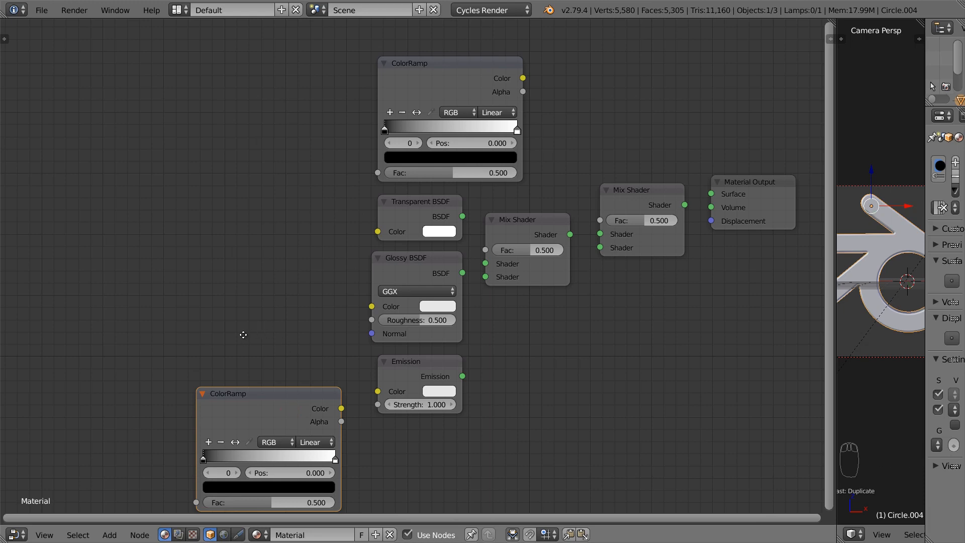
Add a Noise Texture node and place it in front of the upper ColorRamp
{"action": "middle_click_drag", "start_coordinate": [244, 334], "coordinate": [479, 293]}
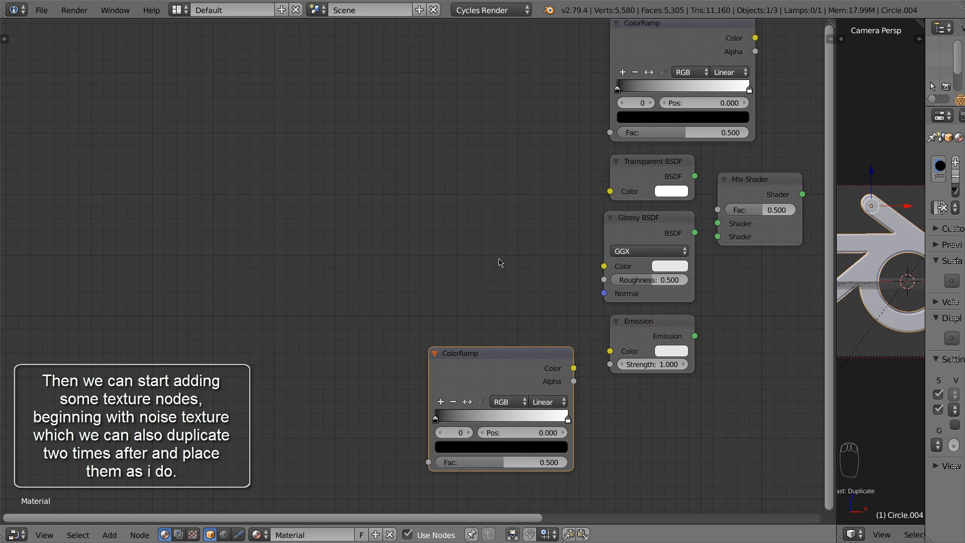
{"action": "key", "text": "shift+a"}
{"action": "mouse_move", "coordinate": [504, 243]}
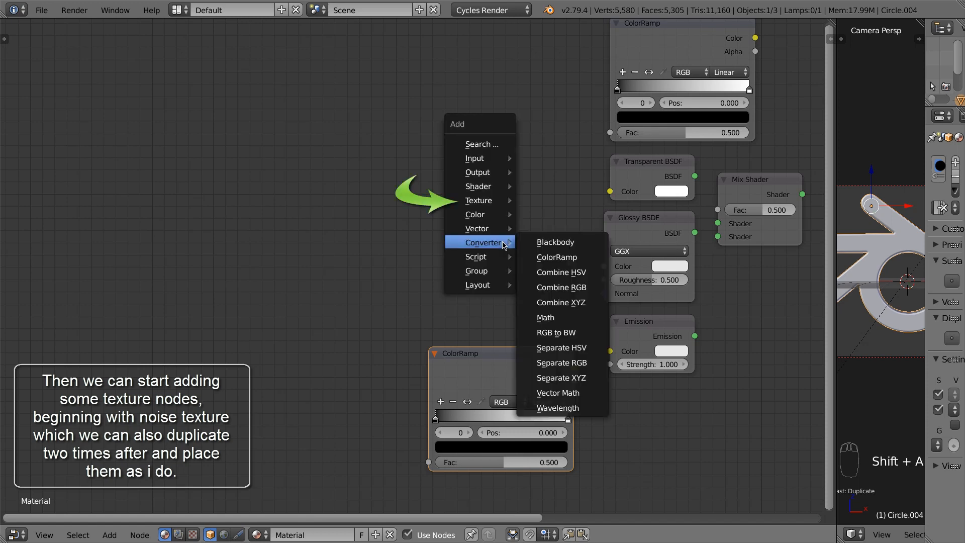
{"action": "mouse_move", "coordinate": [486, 202]}
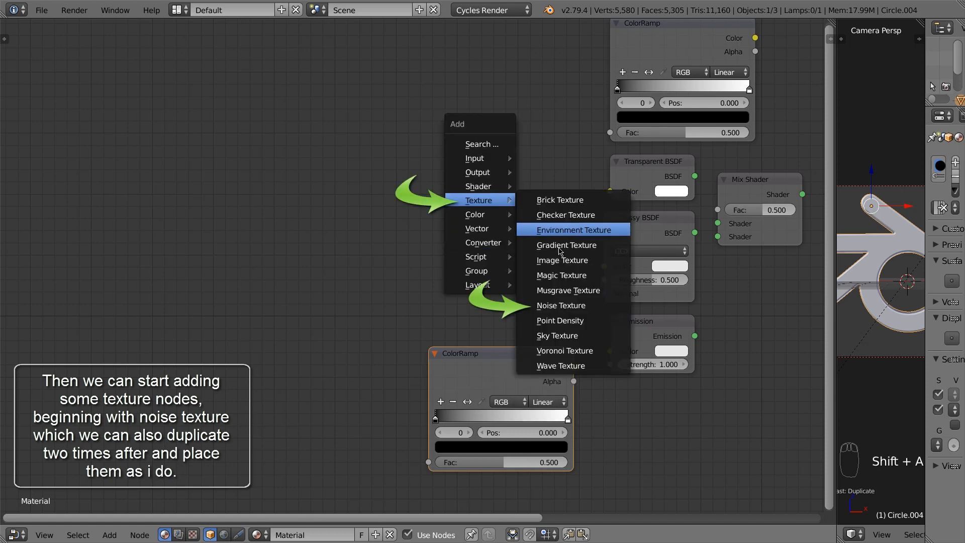
{"action": "left_click", "coordinate": [557, 305]}
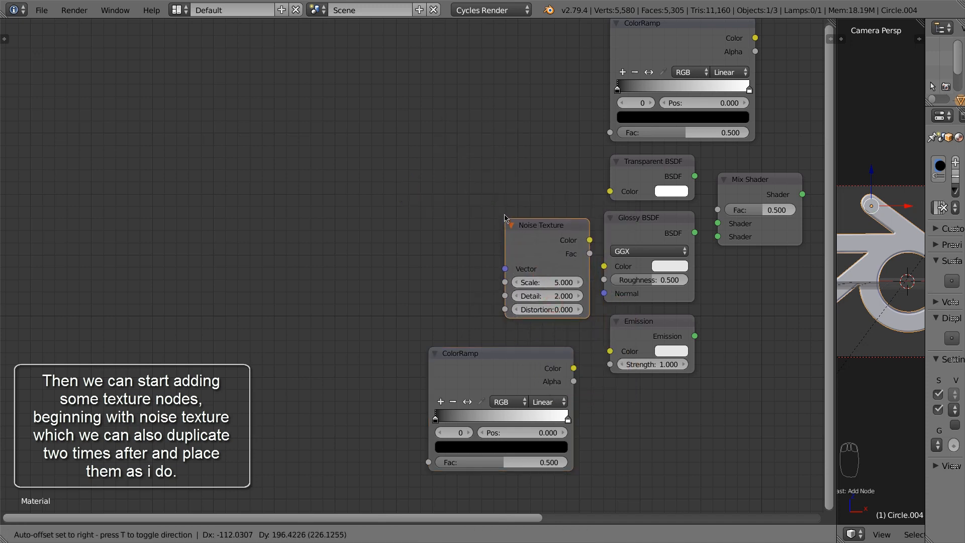
{"action": "left_click", "coordinate": [490, 101]}
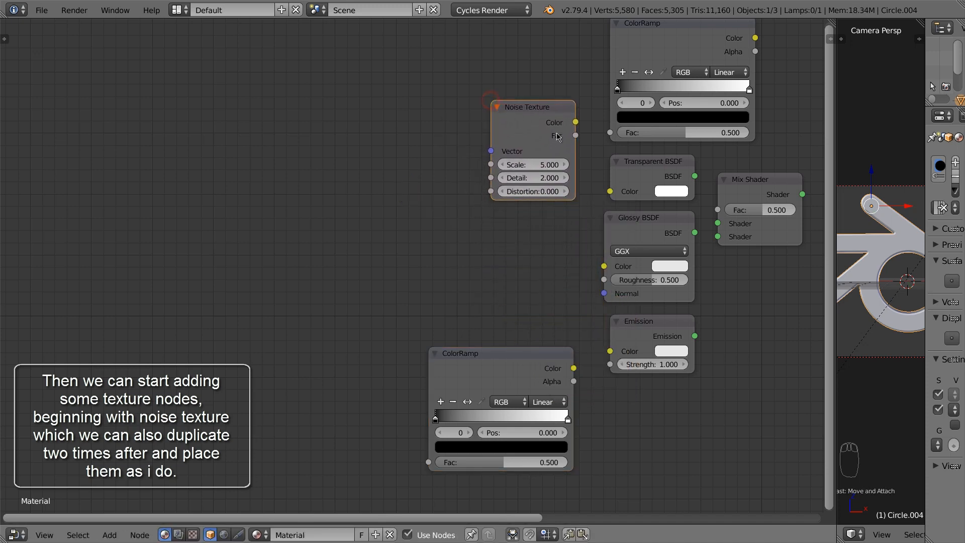
Duplicate the Noise Texture twice, placing one copy before the lower ColorRamp and the other further left of that copy
{"action": "key", "text": "shift+d"}
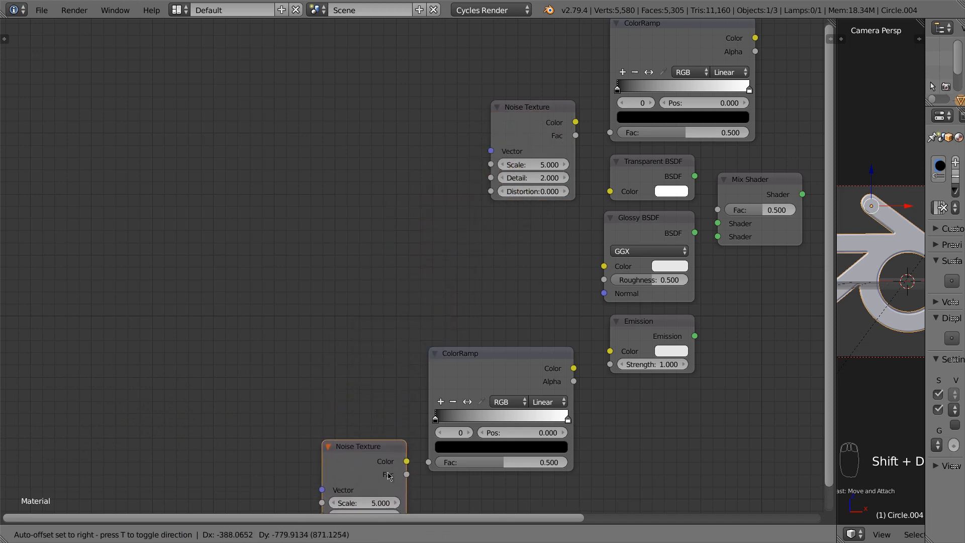
{"action": "left_click", "coordinate": [389, 470]}
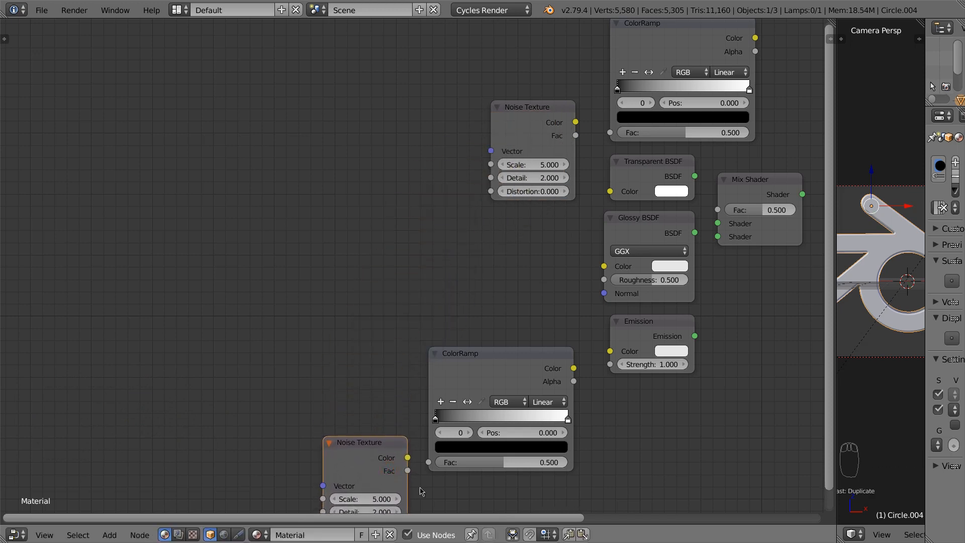
{"action": "key", "text": "shift+d"}
{"action": "left_click", "coordinate": [289, 447]}
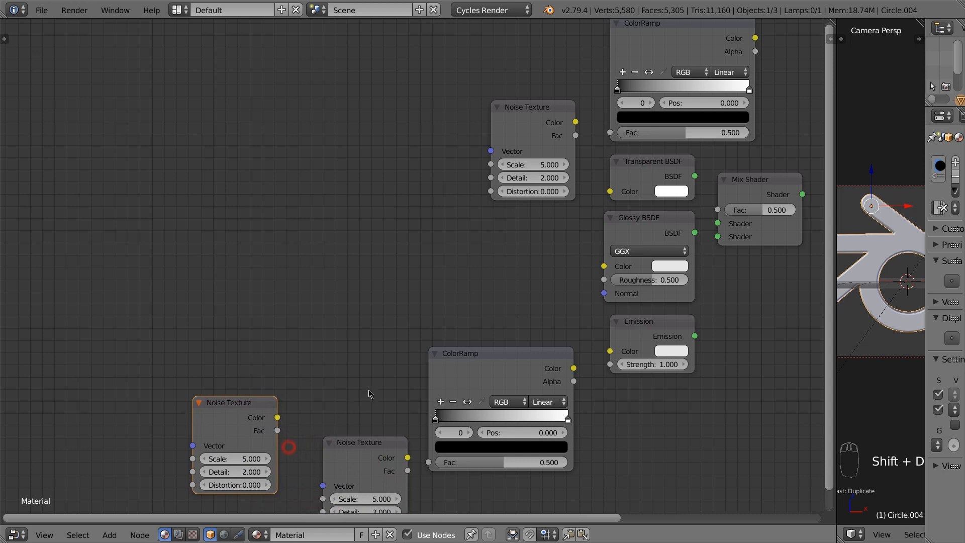
Add a Brick Texture node and place it directly above the Noise Texture beside the lower ColorRamp
{"action": "key", "text": "shift+a"}
{"action": "mouse_move", "coordinate": [372, 385]}
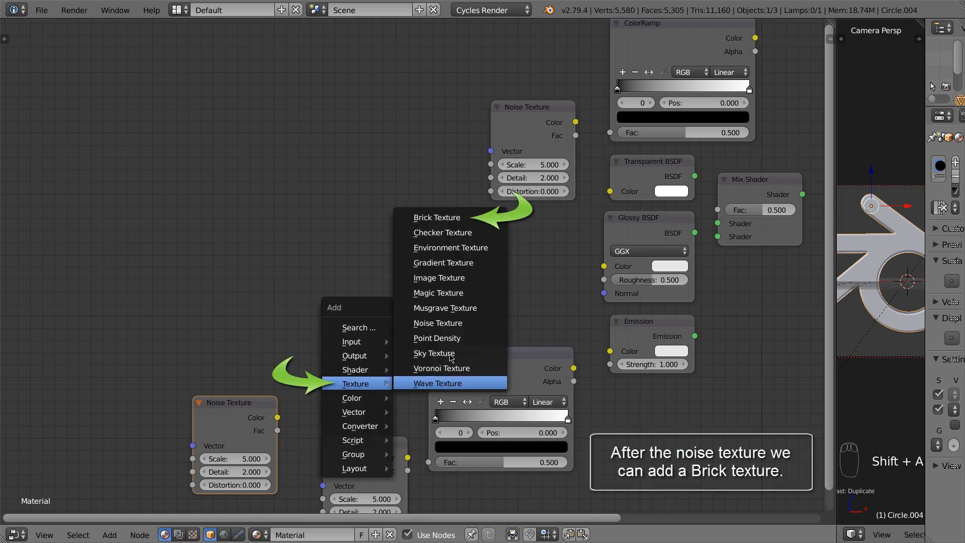
{"action": "left_click", "coordinate": [445, 218]}
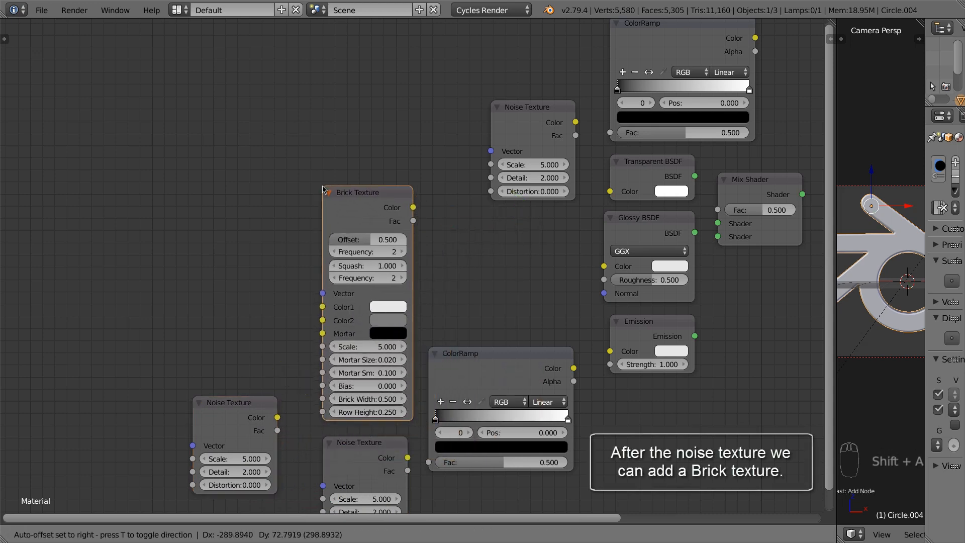
{"action": "left_click", "coordinate": [321, 190]}
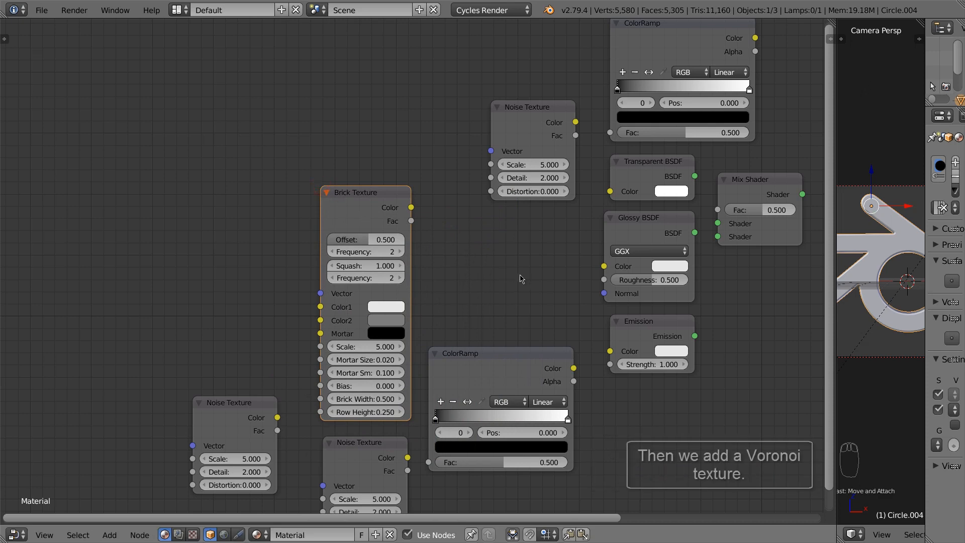
Add a Voronoi Texture node and place it directly above the leftmost Noise Texture
{"action": "key", "text": "shift+a"}
{"action": "mouse_move", "coordinate": [522, 276]}
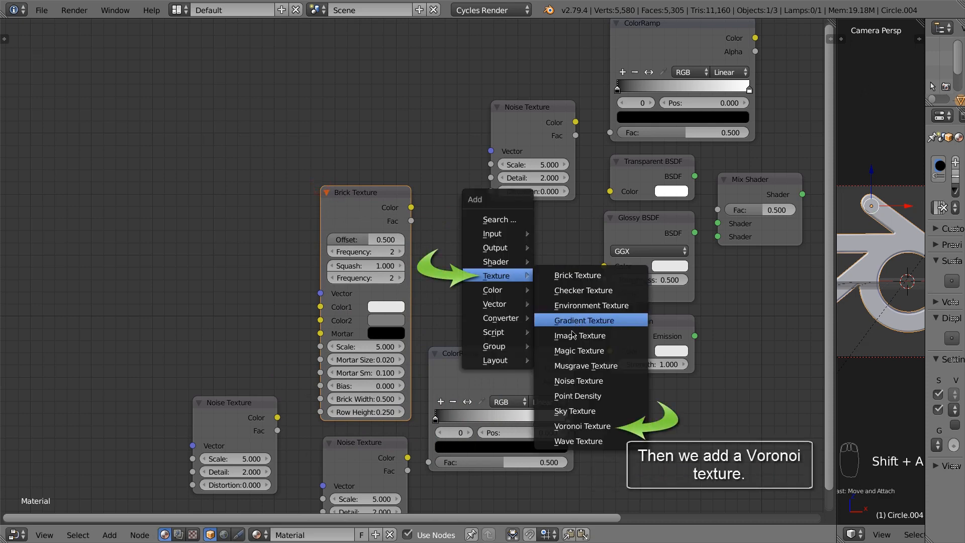
{"action": "left_click", "coordinate": [577, 426]}
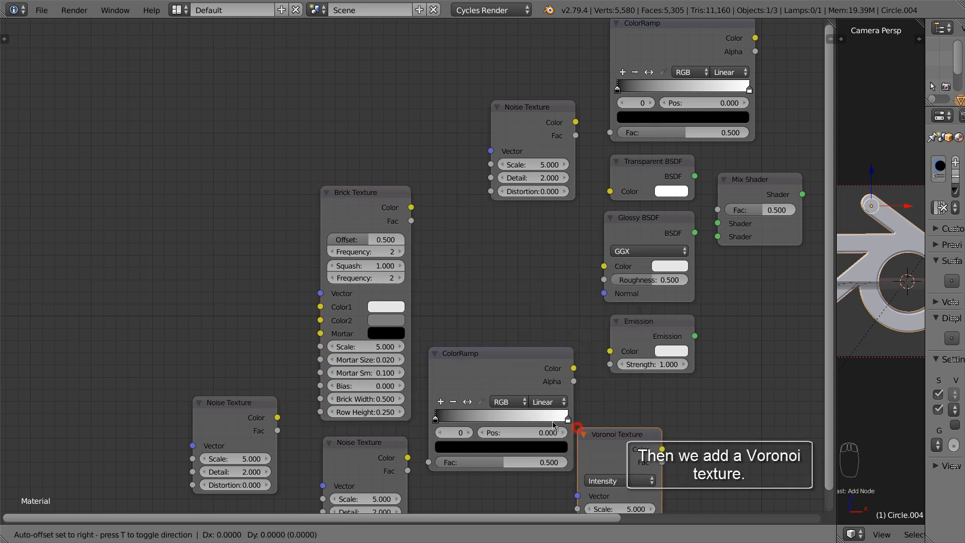
{"action": "left_click", "coordinate": [194, 285]}
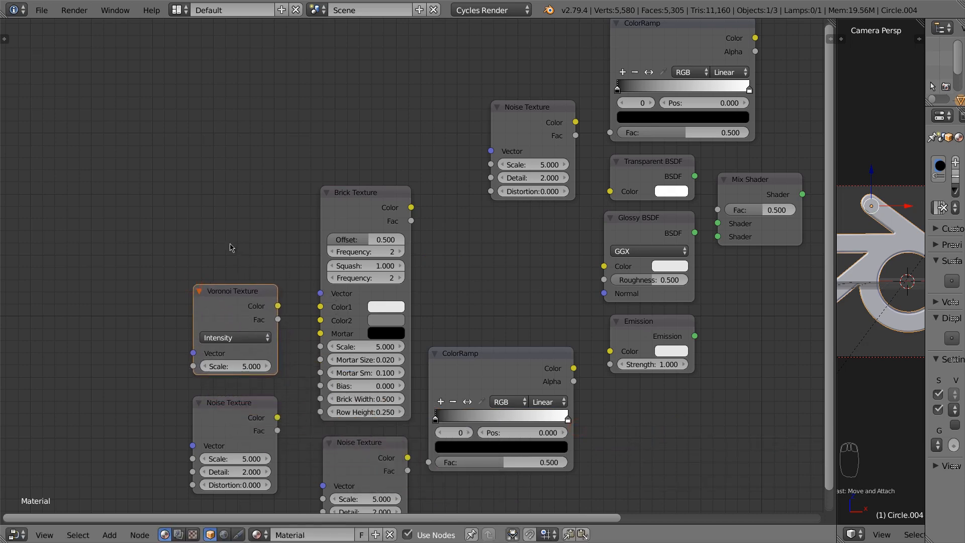
Add a Mapping node above the Brick Texture and place a duplicate of it in front of the Voronoi Texture
{"action": "middle_click_drag", "start_coordinate": [231, 240], "coordinate": [426, 239]}
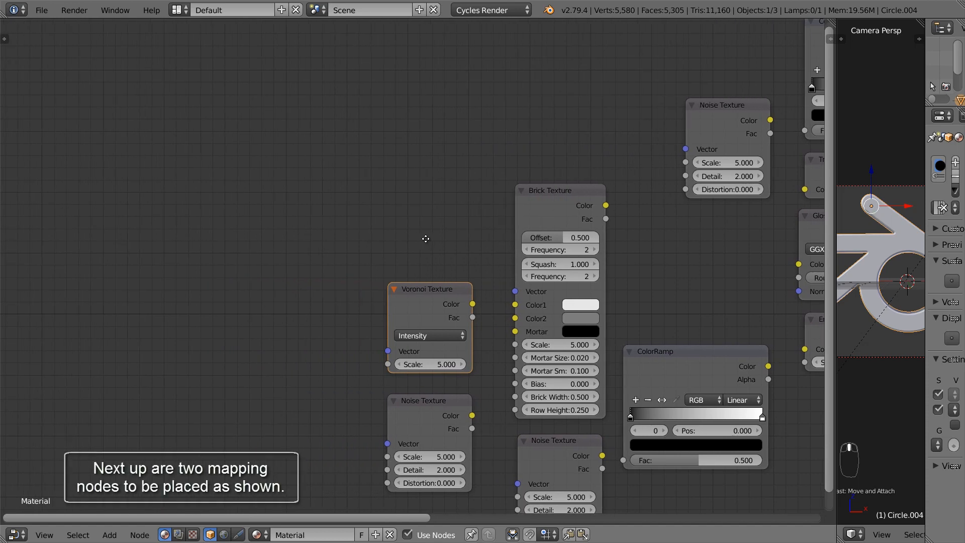
{"action": "key", "text": "shift+a"}
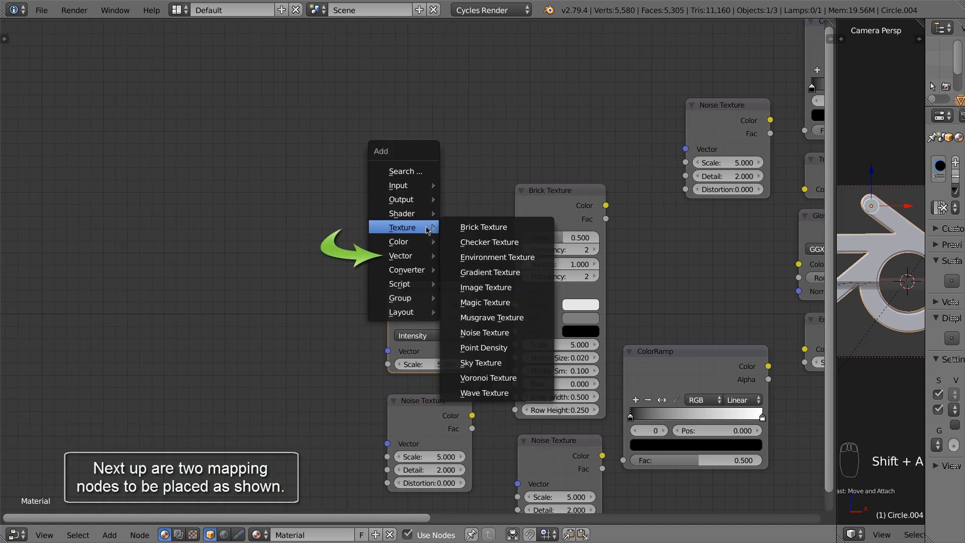
{"action": "mouse_move", "coordinate": [412, 256]}
{"action": "left_click", "coordinate": [474, 286]}
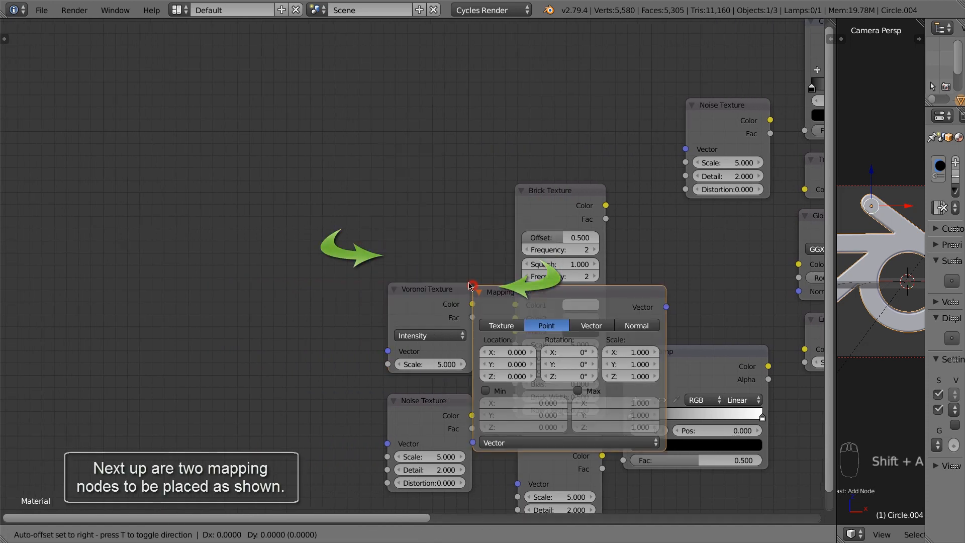
{"action": "left_click", "coordinate": [414, 509]}
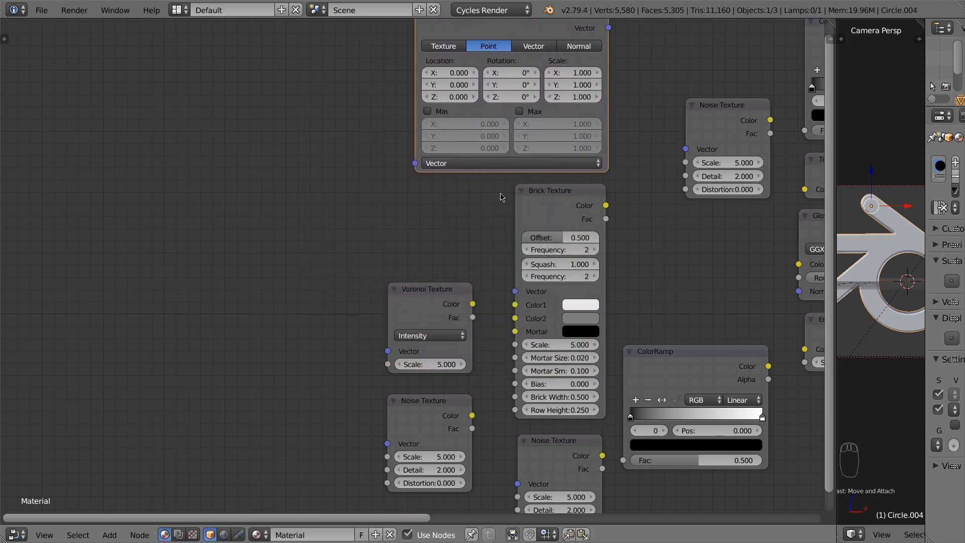
{"action": "key", "text": "shift+d"}
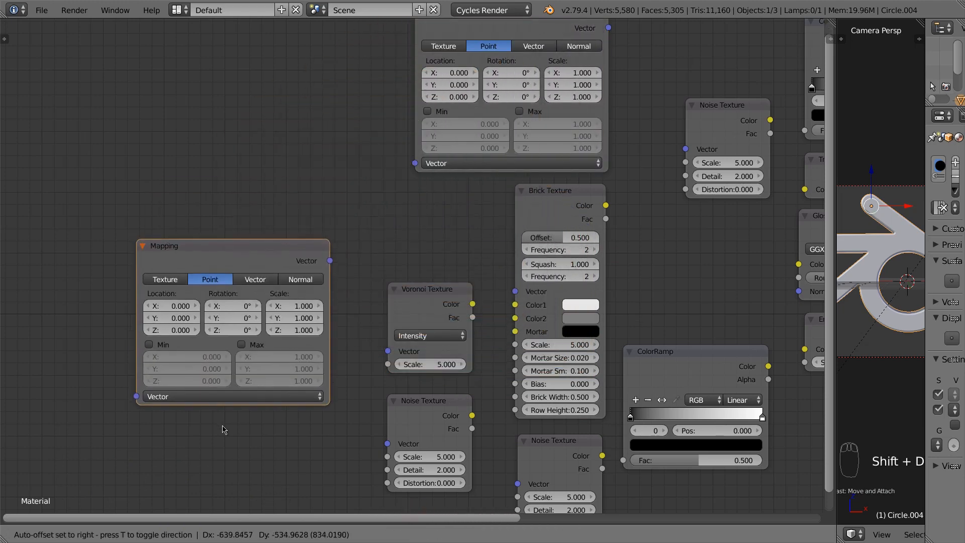
{"action": "left_click", "coordinate": [249, 438]}
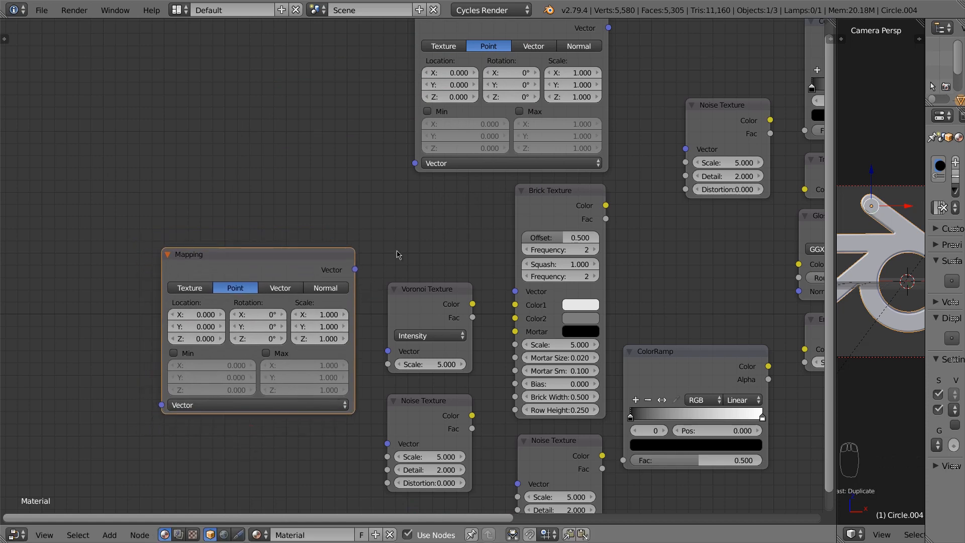
Add a Texture Coordinate node and place it at the far left, in front of the lower Mapping node
{"action": "key", "text": "shift+a"}
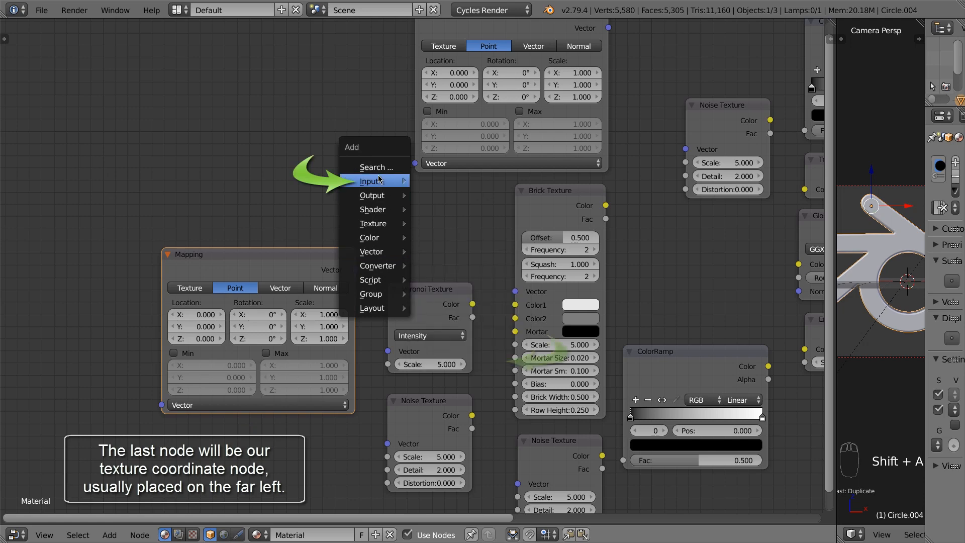
{"action": "mouse_move", "coordinate": [381, 180]}
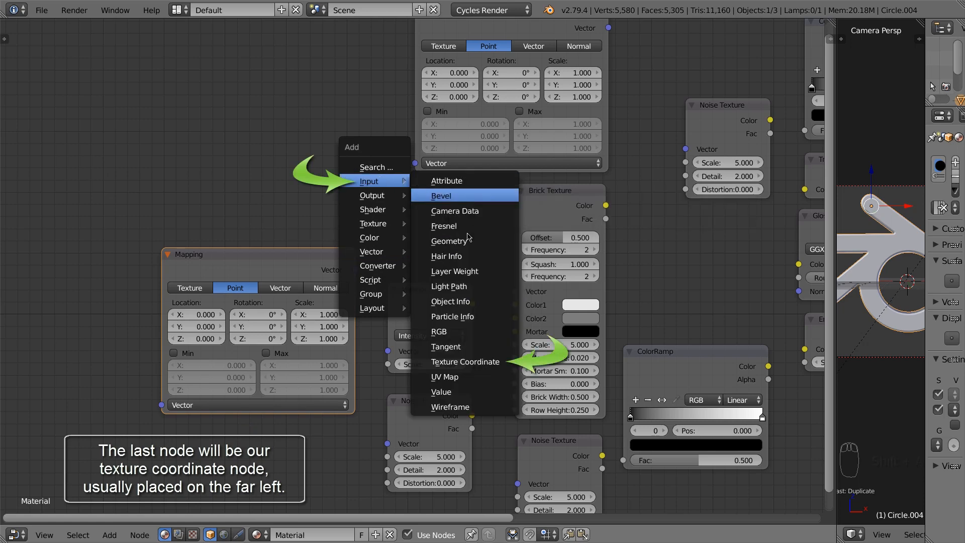
{"action": "left_click", "coordinate": [458, 362]}
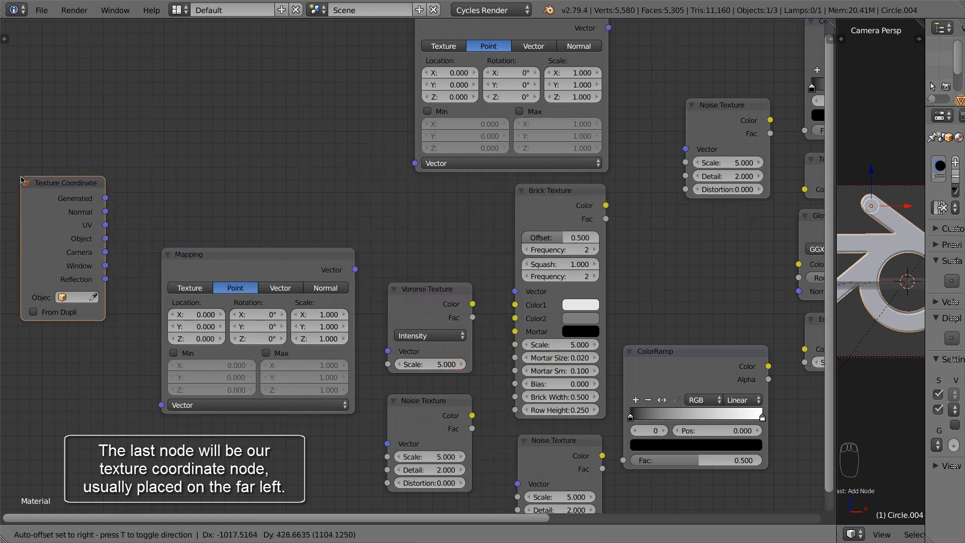
{"action": "left_click", "coordinate": [3, 259]}
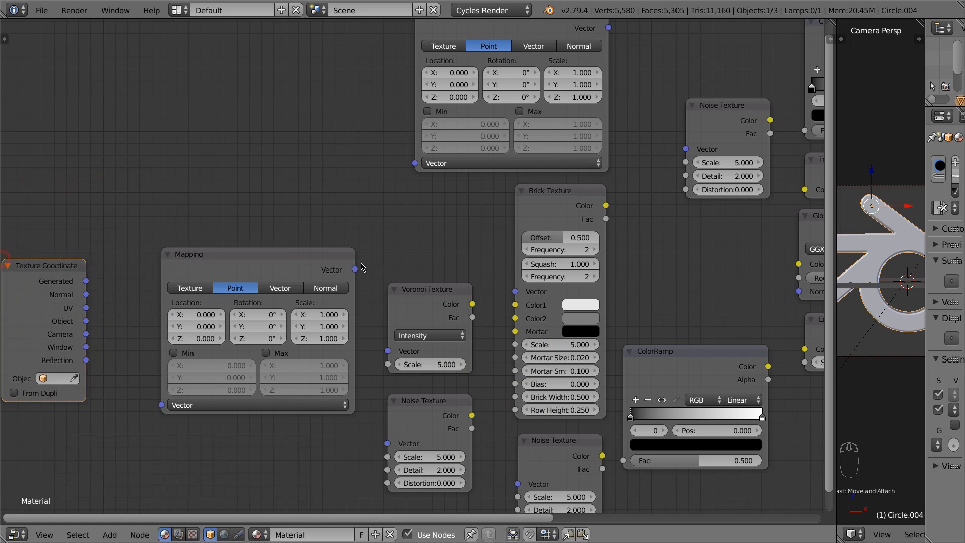
Link the last Mix Shader's output to the Surface input of the Material Output
{"action": "scroll", "coordinate": [433, 267], "scroll_direction": "down", "scroll_amount": 3}
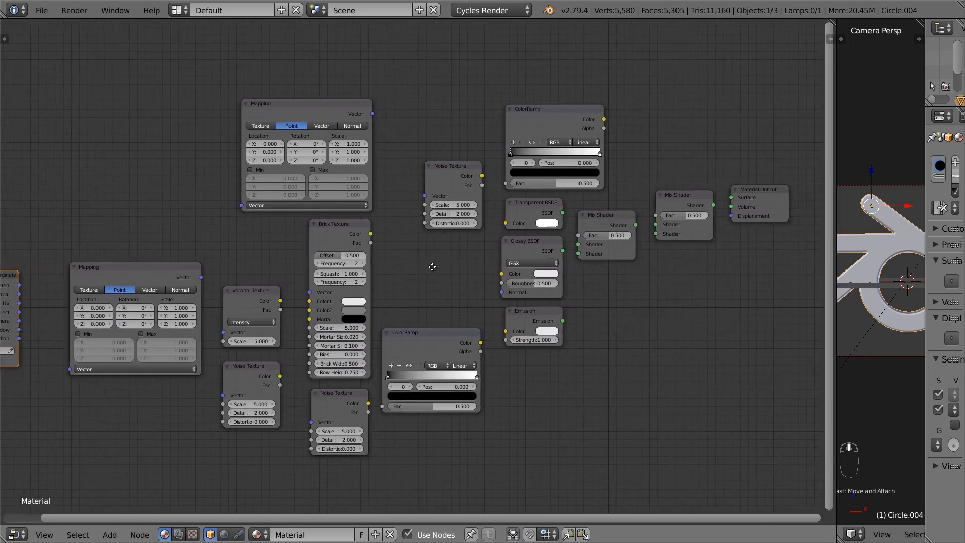
{"action": "middle_click_drag", "start_coordinate": [432, 267], "coordinate": [420, 267]}
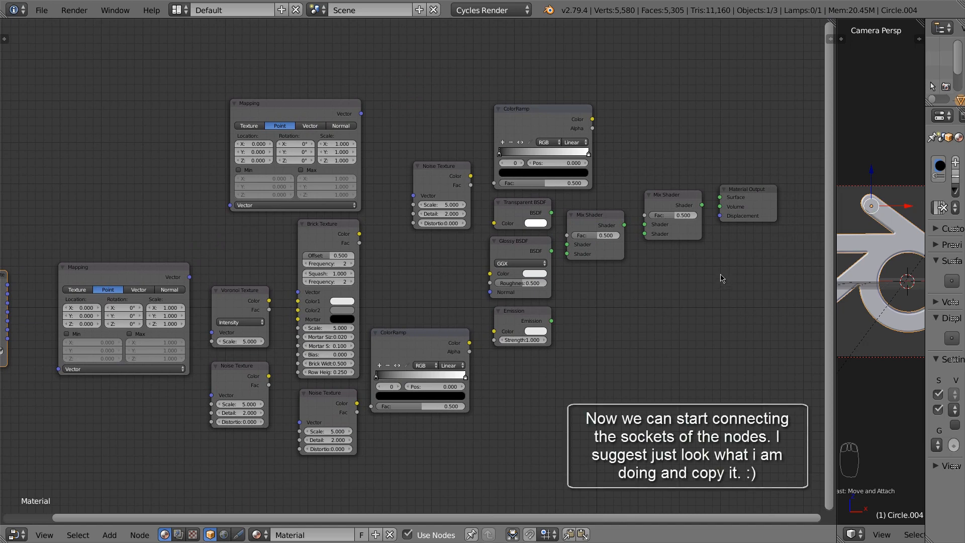
{"action": "left_click_drag", "start_coordinate": [703, 206], "coordinate": [719, 205]}
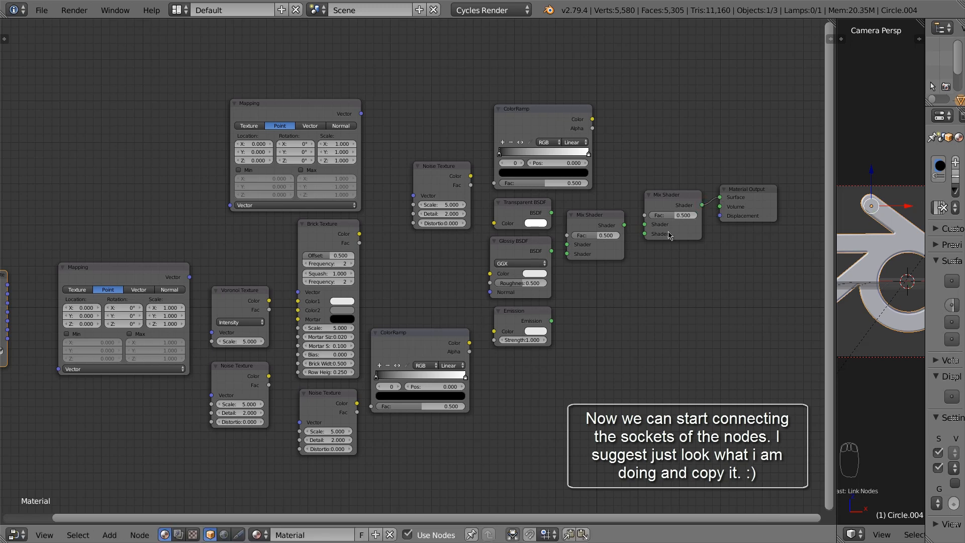
Link the first Mix Shader and Emission to the last Mix Shader's shader inputs, and Transparent and Glossy BSDF to the first one's upper and lower inputs
{"action": "scroll", "coordinate": [627, 242], "scroll_direction": "up", "scroll_amount": 1}
{"action": "middle_click_drag", "start_coordinate": [639, 245], "coordinate": [638, 268]}
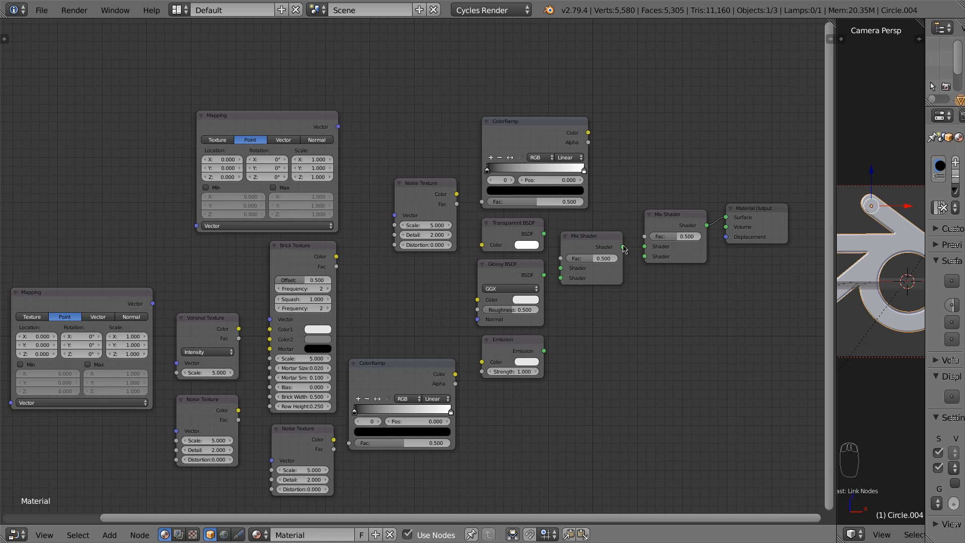
{"action": "left_click_drag", "start_coordinate": [625, 249], "coordinate": [644, 250]}
{"action": "left_click_drag", "start_coordinate": [545, 352], "coordinate": [641, 259]}
{"action": "left_click_drag", "start_coordinate": [544, 276], "coordinate": [561, 278]}
{"action": "left_click_drag", "start_coordinate": [545, 233], "coordinate": [563, 269]}
Link the upper ColorRamp's Alpha to the last Mix Shader's Fac, and the upper Noise Texture's Fac to that ColorRamp's Fac
{"action": "left_click_drag", "start_coordinate": [588, 142], "coordinate": [645, 236]}
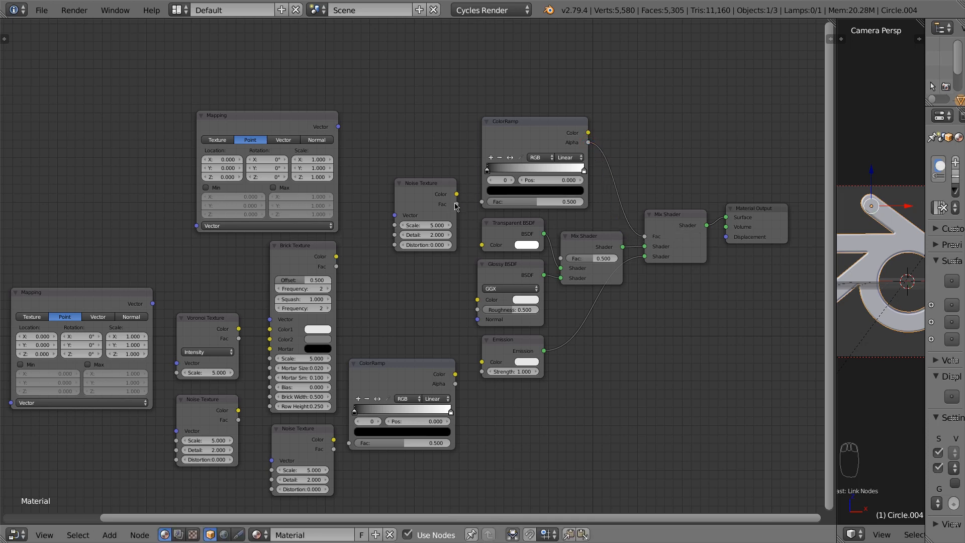
{"action": "left_click_drag", "start_coordinate": [458, 205], "coordinate": [481, 201]}
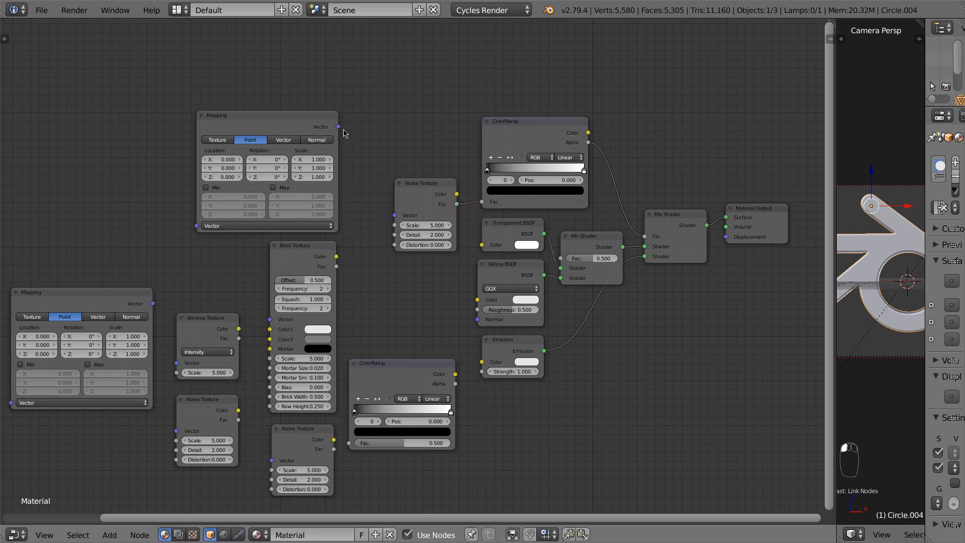
Link the upper Mapping's Vector and Brick Texture's Fac to the upper Noise Texture's Vector and Distortion, and the lower ColorRamp's Color to Emission's Color
{"action": "left_click_drag", "start_coordinate": [339, 129], "coordinate": [394, 215]}
{"action": "left_click_drag", "start_coordinate": [337, 267], "coordinate": [393, 250]}
{"action": "left_click_drag", "start_coordinate": [456, 378], "coordinate": [481, 362]}
Link Voronoi Fac to Brick Width, left Noise Fac to Row Height, lower Mapping Vector to the bottom Noise, and that Noise's Color to the lower ColorRamp's Fac
{"action": "middle_click_drag", "start_coordinate": [439, 330], "coordinate": [539, 321]}
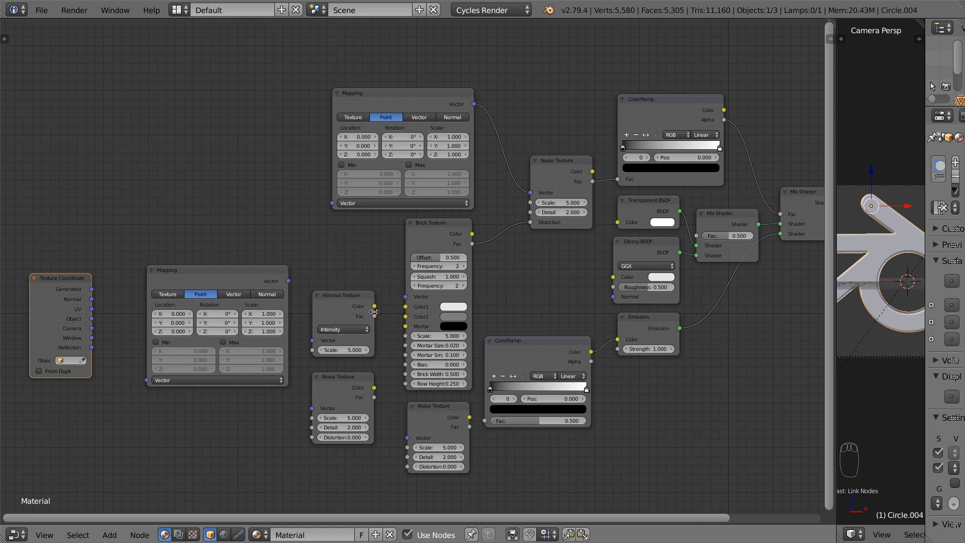
{"action": "left_click_drag", "start_coordinate": [376, 317], "coordinate": [405, 383]}
{"action": "left_click_drag", "start_coordinate": [291, 283], "coordinate": [406, 437]}
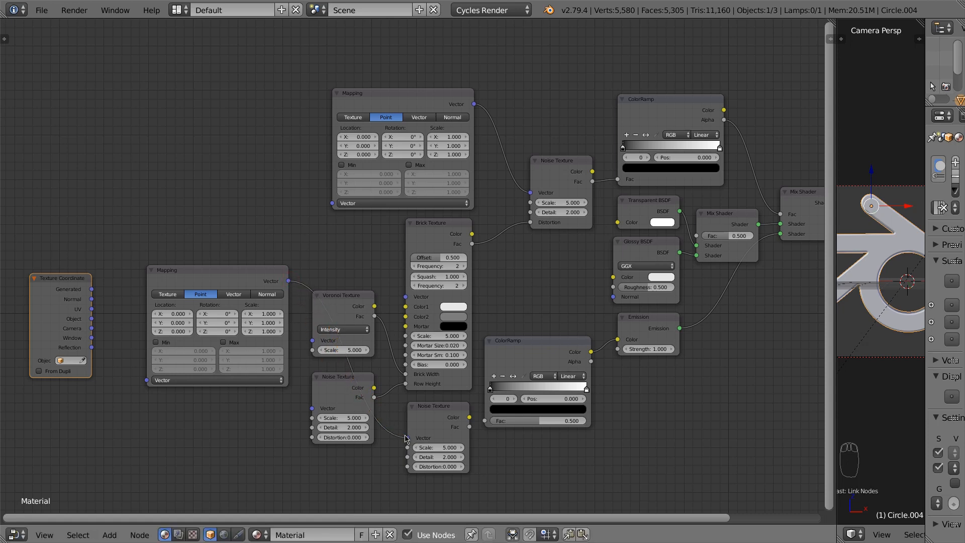
{"action": "left_click_drag", "start_coordinate": [469, 416], "coordinate": [485, 420]}
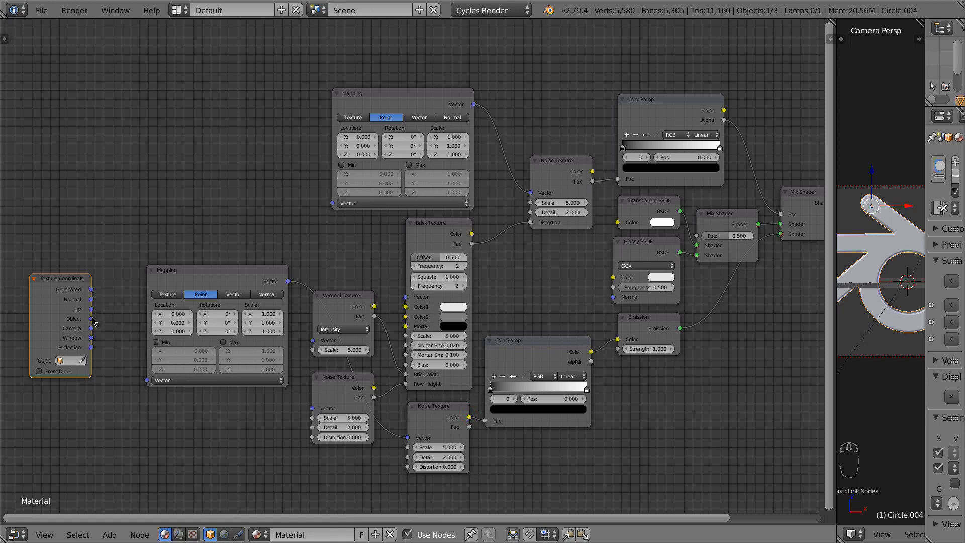
Link the Texture Coordinate's Object output to the upper Mapping's Vector and its Generated output to the lower Mapping's Vector
{"action": "left_click_drag", "start_coordinate": [92, 319], "coordinate": [332, 203]}
{"action": "left_click_drag", "start_coordinate": [91, 289], "coordinate": [153, 383]}
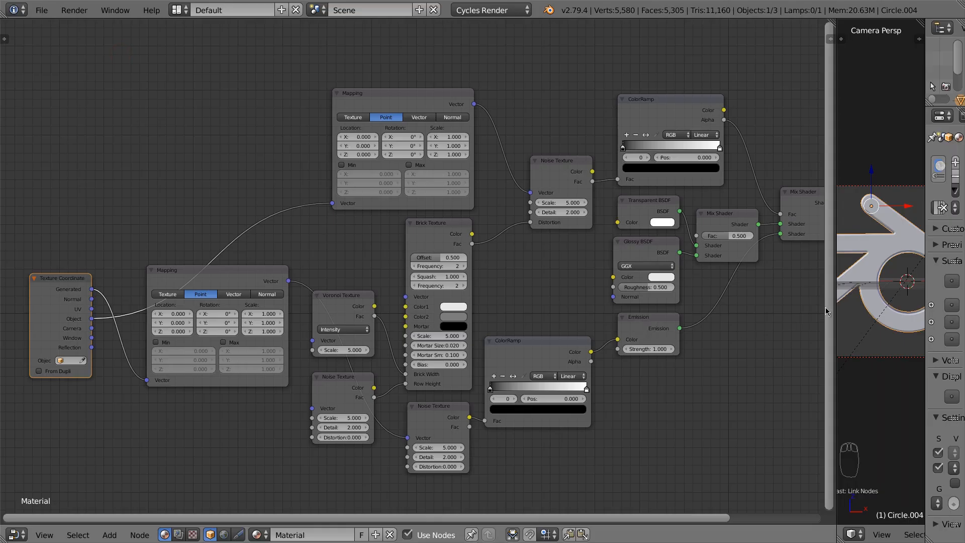
Widen the 3D view slightly and set a render border around the upper arm of the logo
{"action": "left_click_drag", "start_coordinate": [826, 311], "coordinate": [803, 311]}
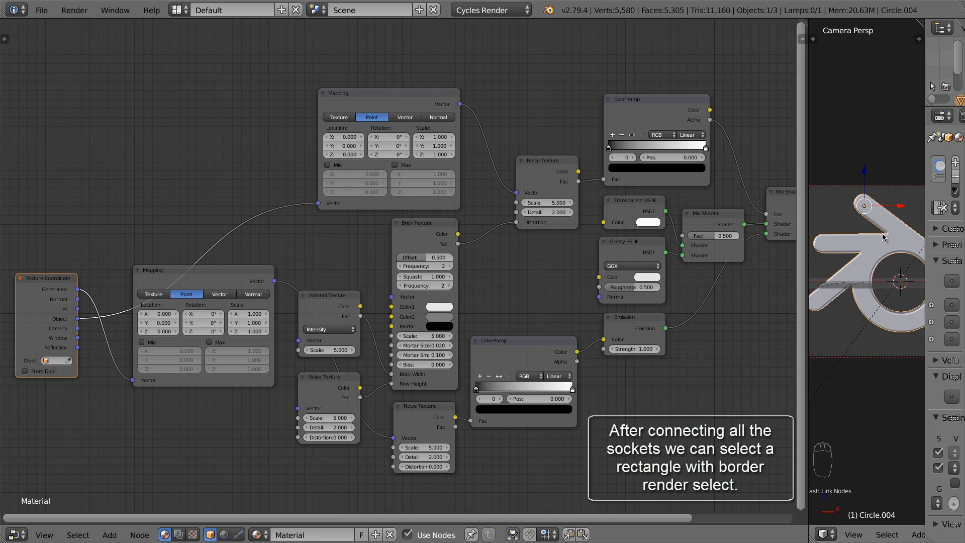
{"action": "key", "text": "shift+b"}
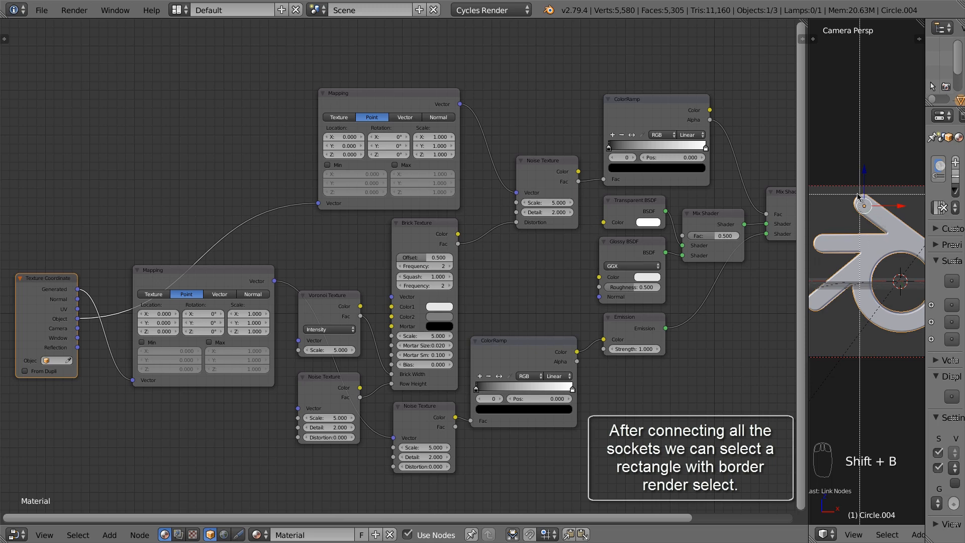
{"action": "left_click_drag", "start_coordinate": [849, 191], "coordinate": [914, 260]}
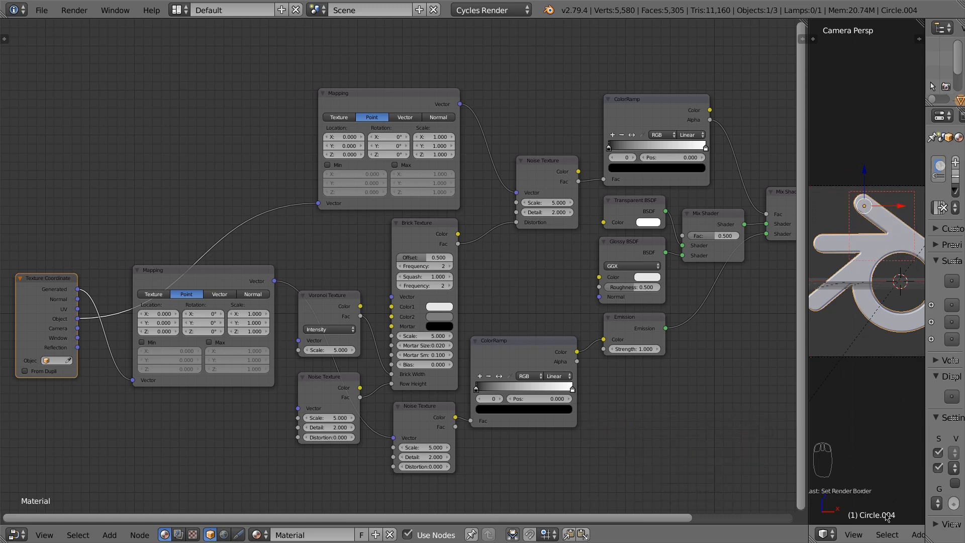
Set the 3D view's shading mode to Rendered
{"action": "scroll", "coordinate": [886, 535], "scroll_direction": "down", "scroll_amount": 5}
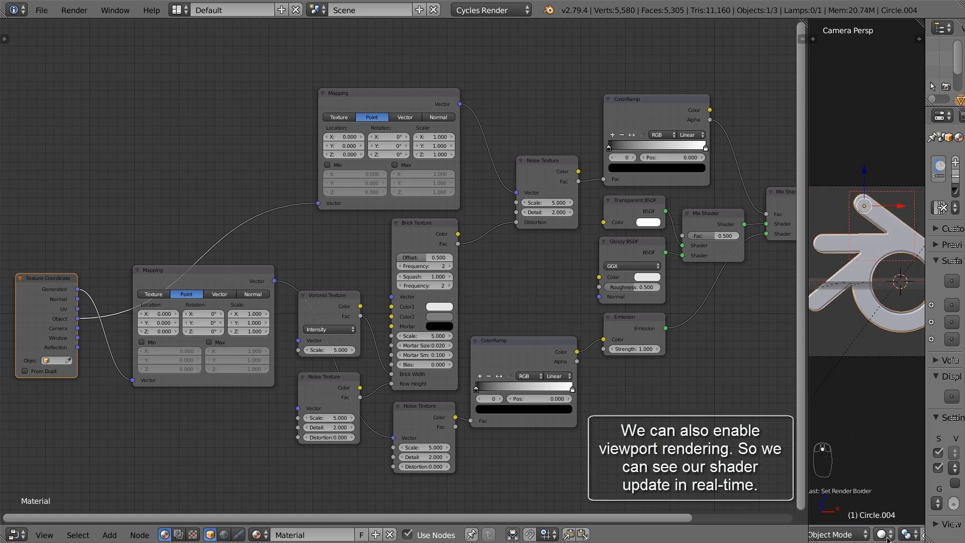
{"action": "scroll", "coordinate": [887, 534], "scroll_direction": "down", "scroll_amount": 3}
{"action": "left_click", "coordinate": [831, 533]}
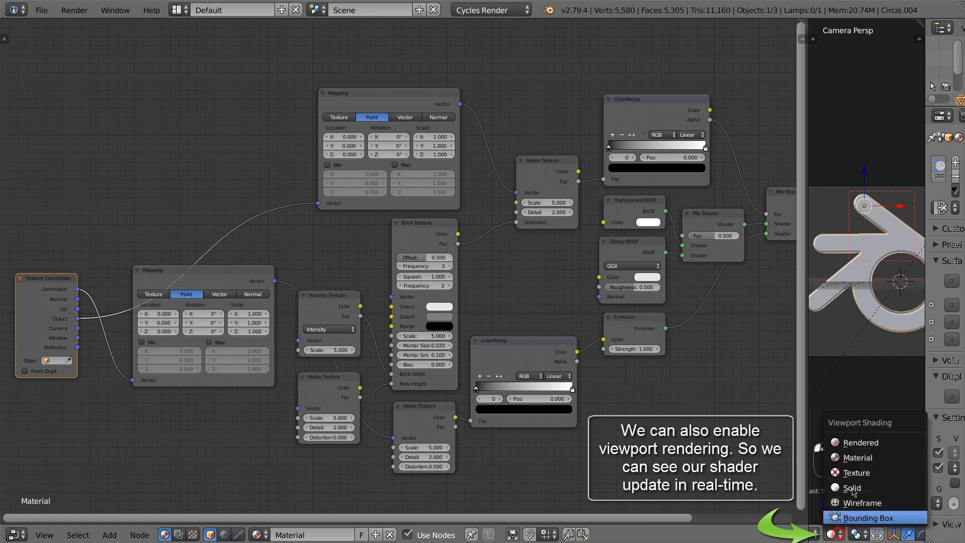
{"action": "left_click", "coordinate": [859, 442]}
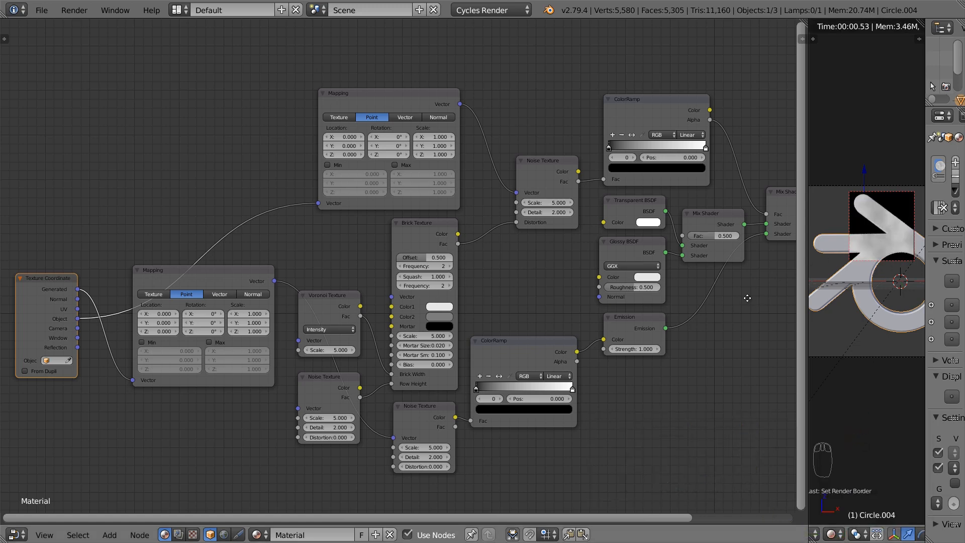
Lower the alpha of the Transparent BSDF's color so the color is transparent
{"action": "middle_click_drag", "start_coordinate": [753, 294], "coordinate": [591, 320]}
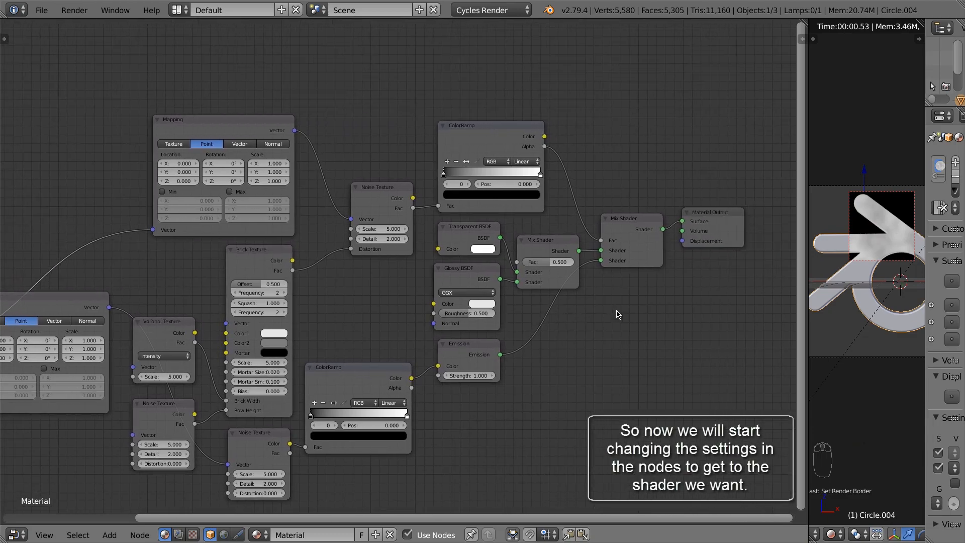
{"action": "left_click", "coordinate": [484, 249]}
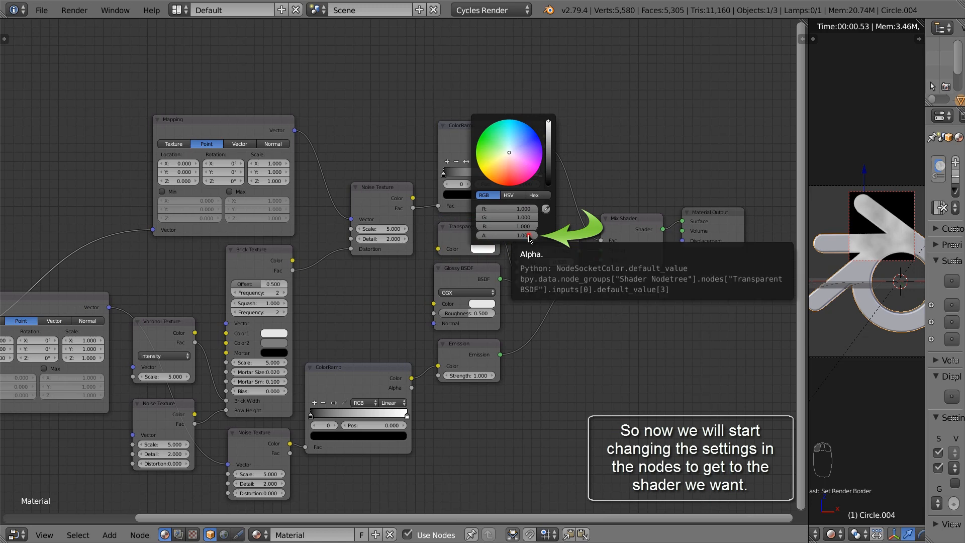
{"action": "left_click_drag", "start_coordinate": [530, 237], "coordinate": [484, 246]}
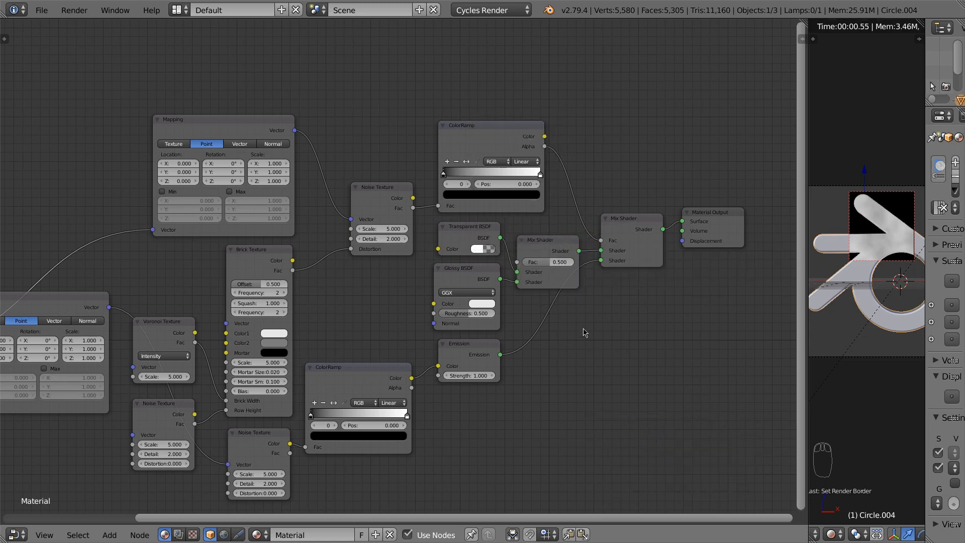
Set the Glossy BSDF's Roughness to 0 and the Emission's Strength to 10
{"action": "middle_click_drag", "start_coordinate": [560, 331], "coordinate": [620, 321]}
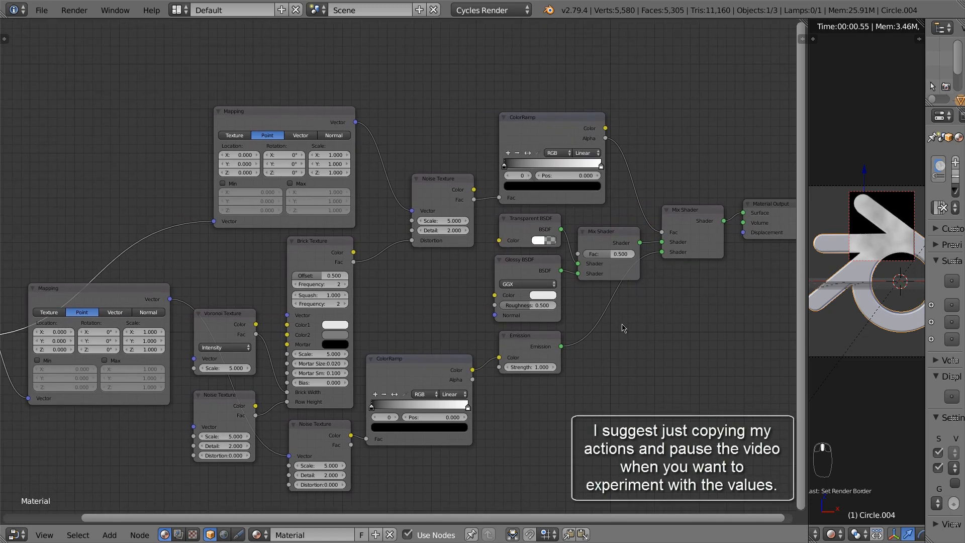
{"action": "left_click_drag", "start_coordinate": [536, 308], "coordinate": [506, 312]}
{"action": "left_click", "coordinate": [542, 370]}
{"action": "type", "text": "10"}
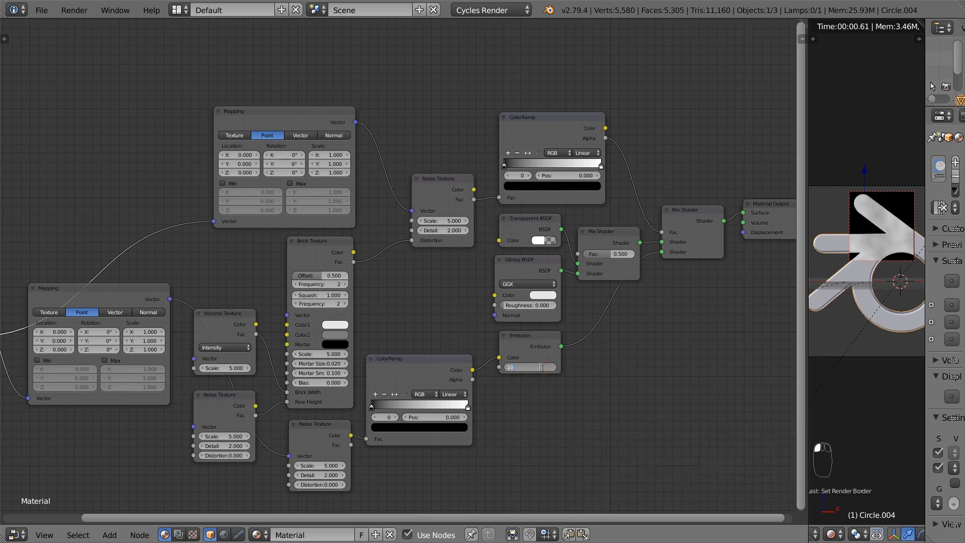
{"action": "key", "text": "Return"}
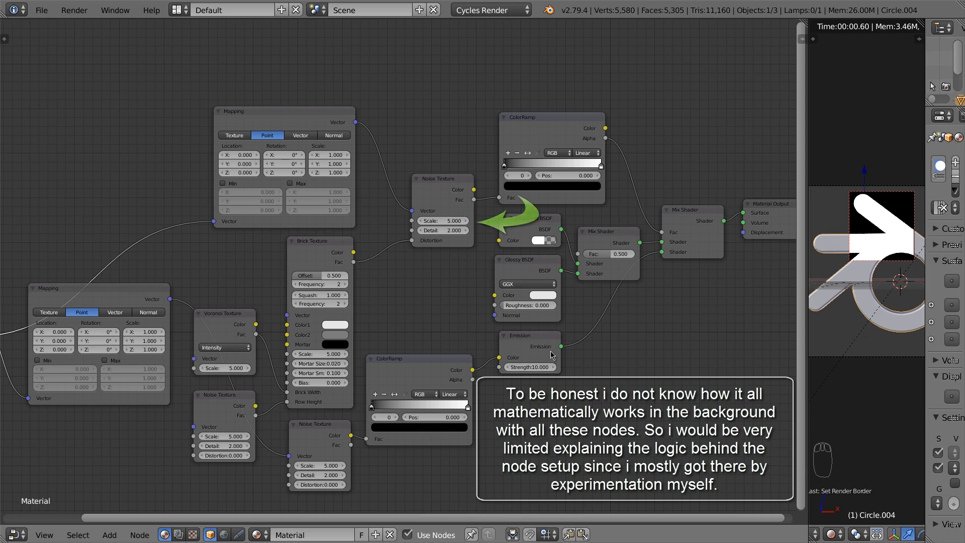
Set the upper Noise Texture's Scale to 1.7 and its Detail to 16
{"action": "left_click", "coordinate": [457, 221]}
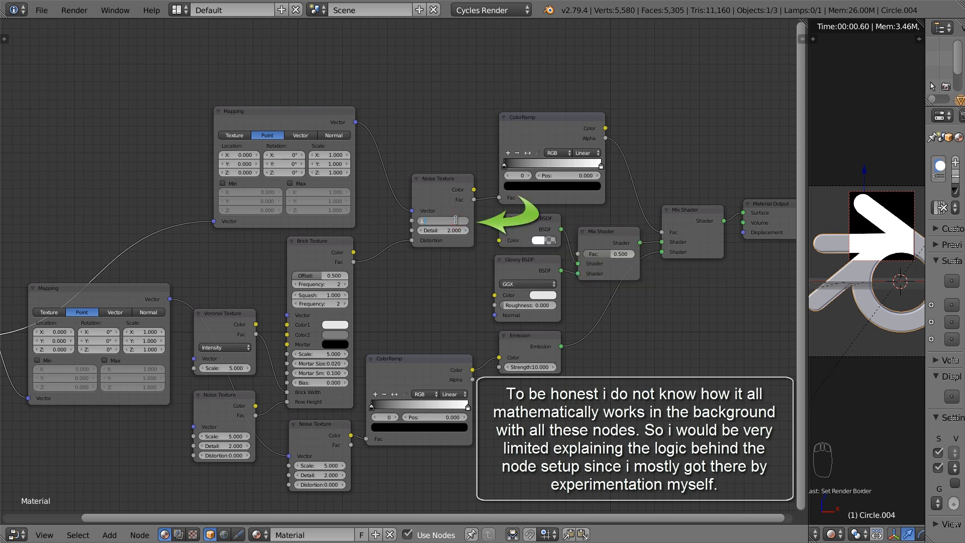
{"action": "type", "text": "1.7"}
{"action": "key", "text": "Return"}
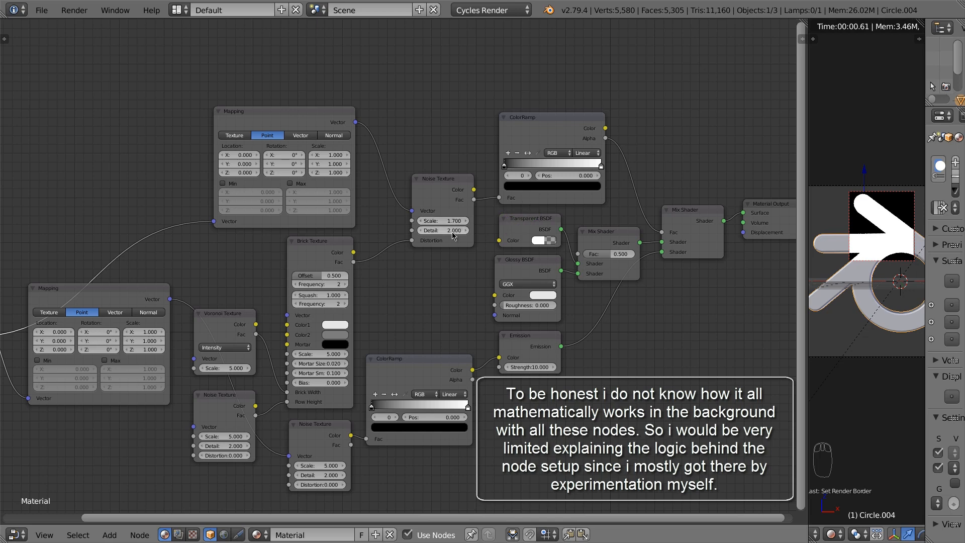
{"action": "left_click", "coordinate": [452, 232]}
{"action": "type", "text": "16"}
{"action": "key", "text": "Return"}
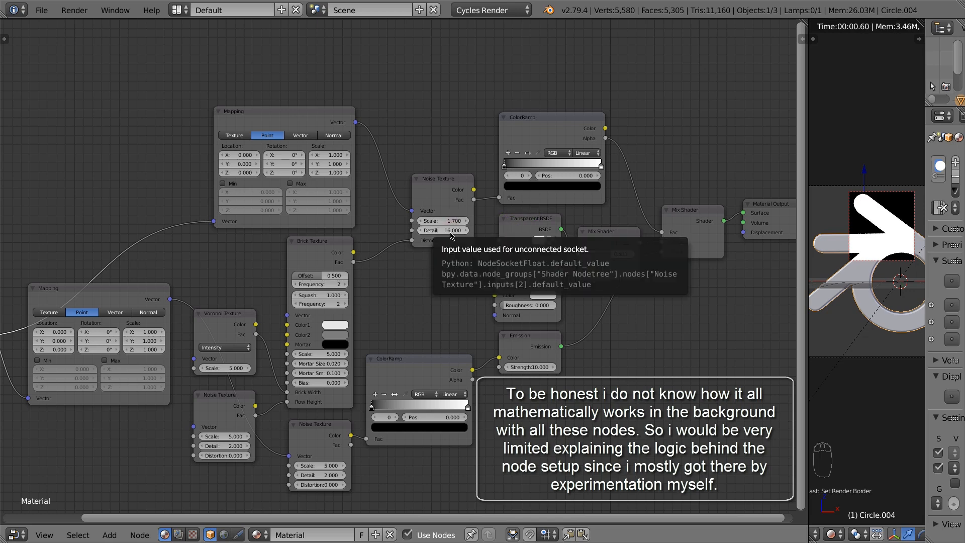
Set the Brick Texture's Scale to 10 and its Mortar Smooth to 0
{"action": "middle_click_drag", "start_coordinate": [446, 261], "coordinate": [522, 208]}
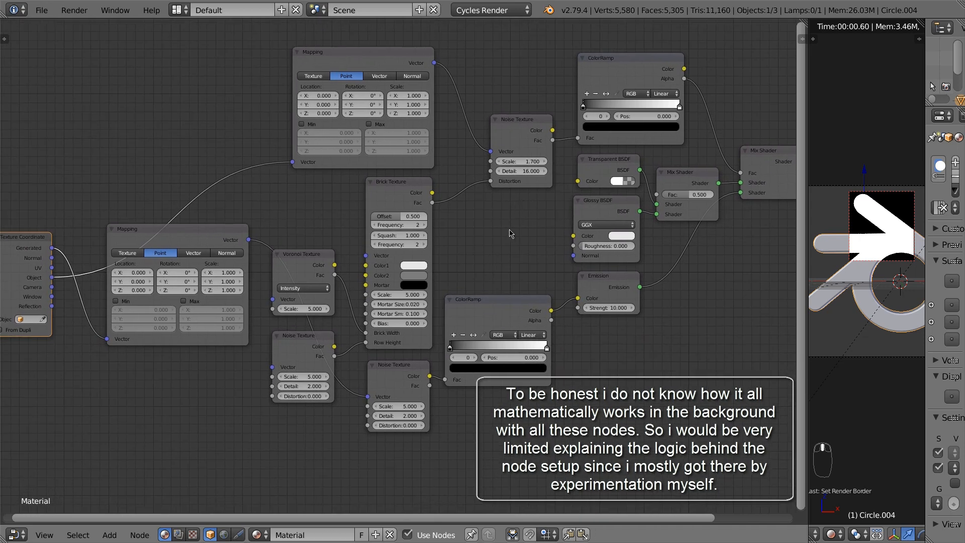
{"action": "left_click", "coordinate": [413, 296]}
{"action": "type", "text": "10"}
{"action": "key", "text": "Return"}
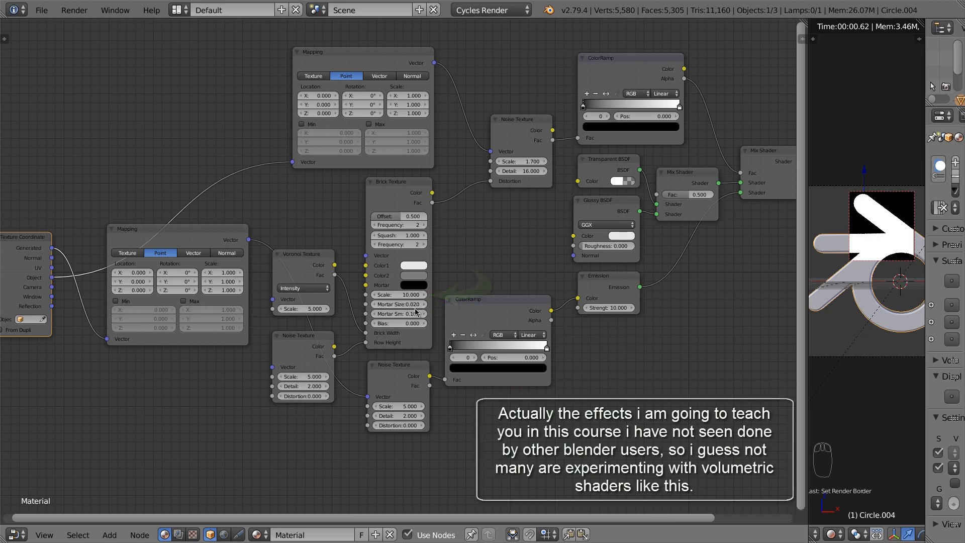
{"action": "left_click", "coordinate": [414, 314]}
{"action": "type", "text": "0"}
{"action": "scroll", "coordinate": [415, 312], "scroll_direction": "up", "scroll_amount": 1}
{"action": "key", "text": "Return"}
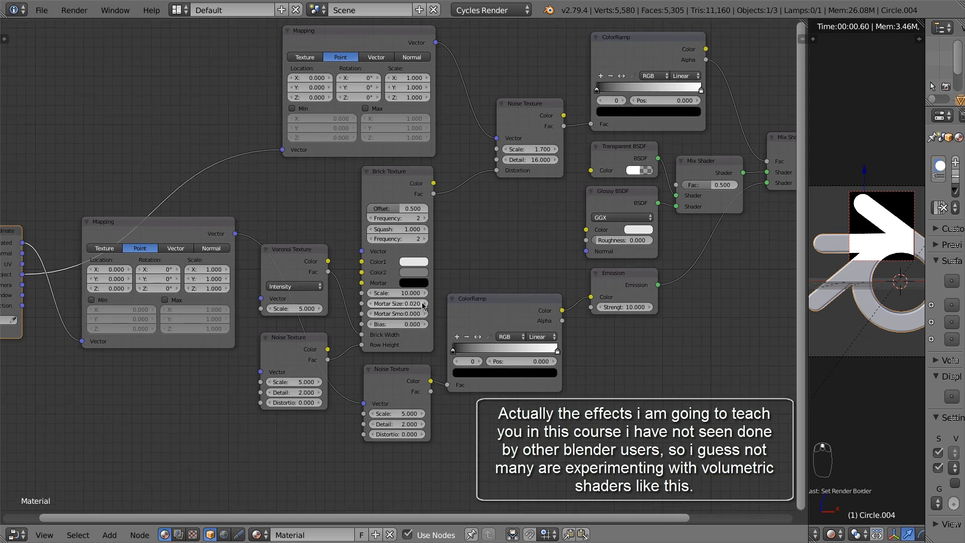
Set Scale to 3 and Detail to 16 on the Noise Texture that feeds the lower ColorRamp
{"action": "middle_click_drag", "start_coordinate": [464, 252], "coordinate": [453, 270]}
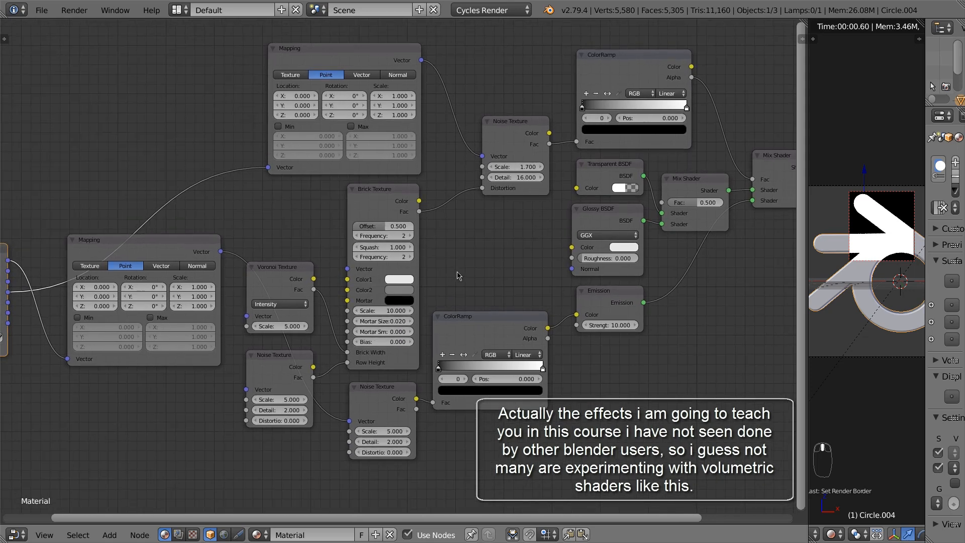
{"action": "left_click", "coordinate": [397, 431]}
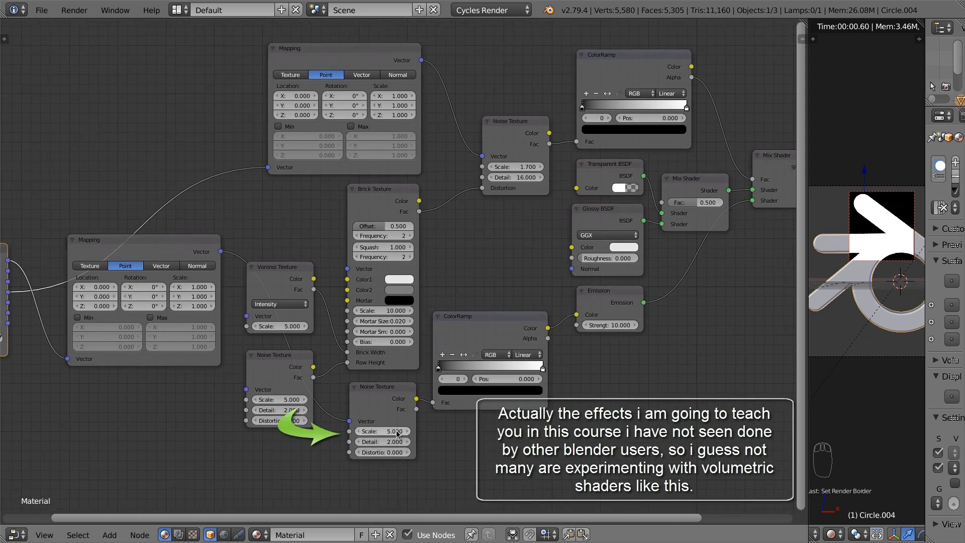
{"action": "type", "text": "3"}
{"action": "key", "text": "Return"}
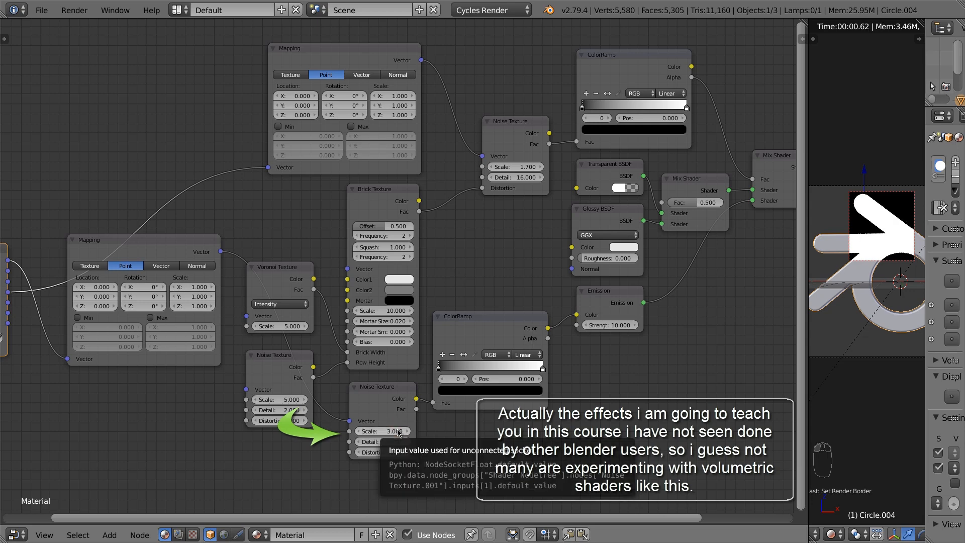
{"action": "left_click", "coordinate": [396, 442]}
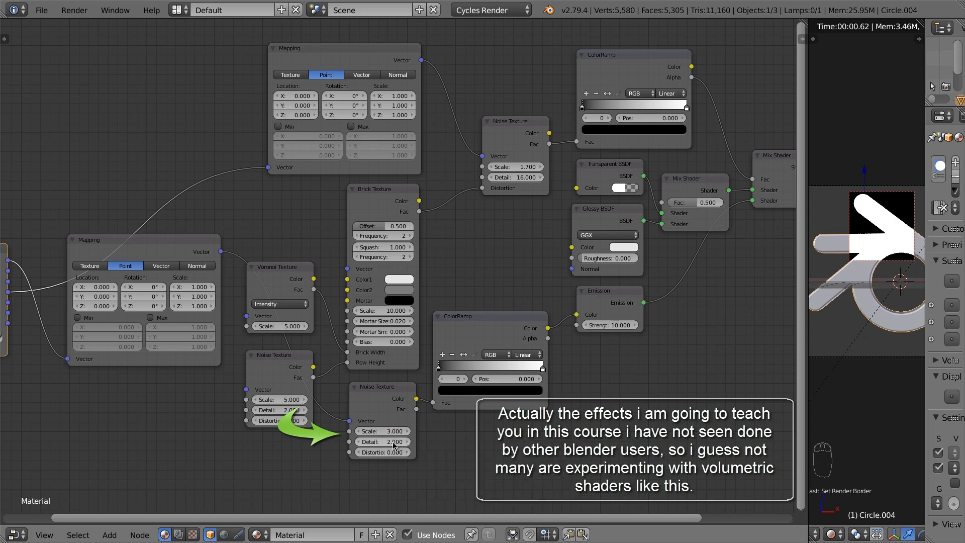
{"action": "type", "text": "16"}
{"action": "key", "text": "Return"}
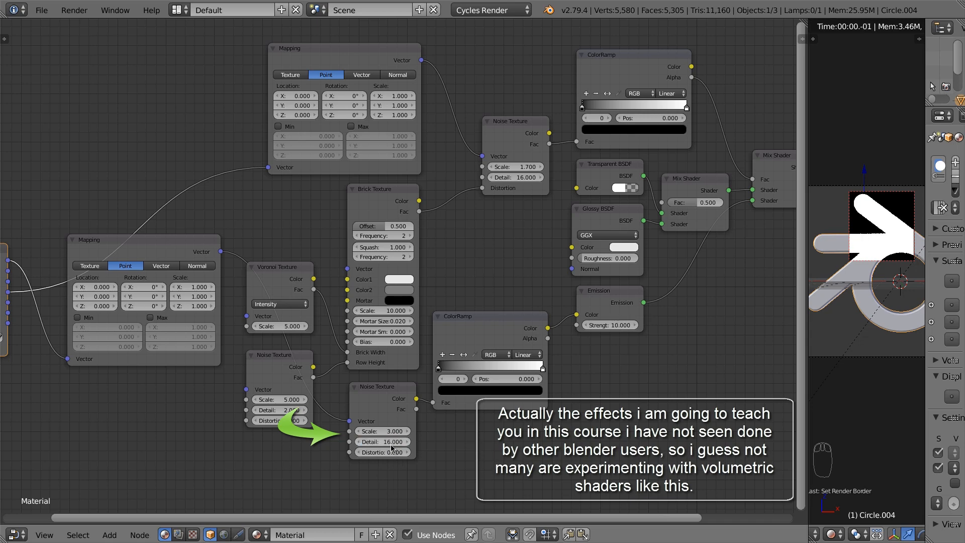
Set Detail to 16 and Distortion to 50 on the Noise Texture feeding the brick Row Height, and the Voronoi Texture's Scale to 0.5
{"action": "left_click", "coordinate": [293, 410]}
{"action": "type", "text": "16"}
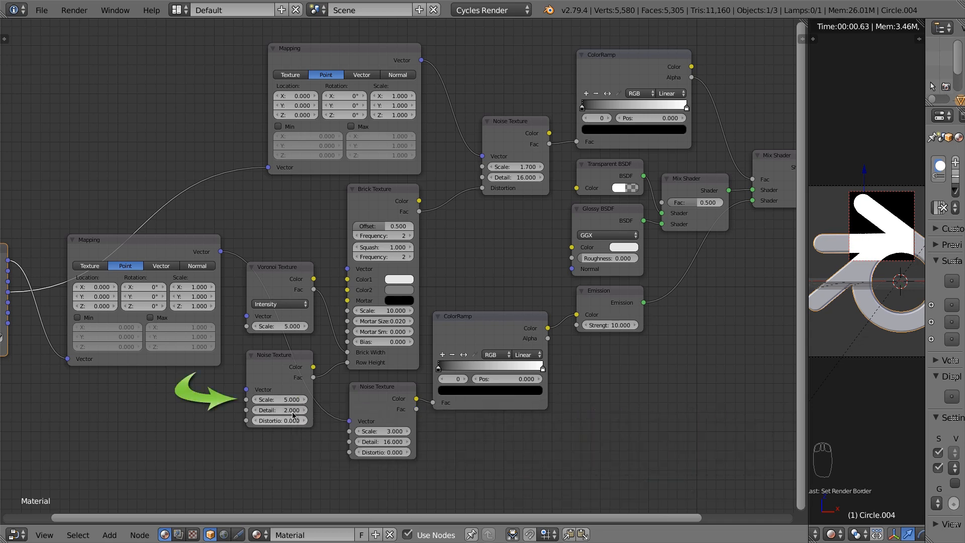
{"action": "key", "text": "Return"}
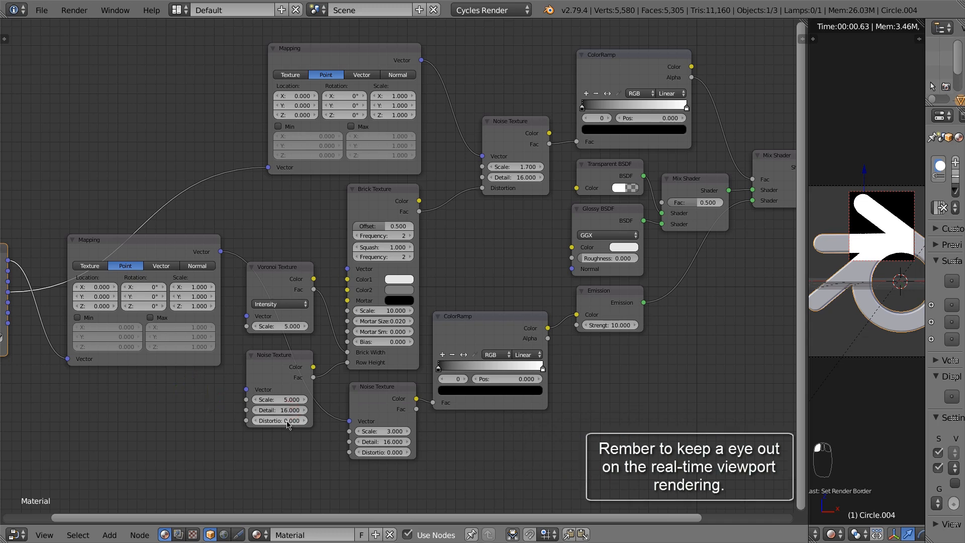
{"action": "left_click", "coordinate": [287, 421]}
{"action": "type", "text": "50"}
{"action": "key", "text": "Return"}
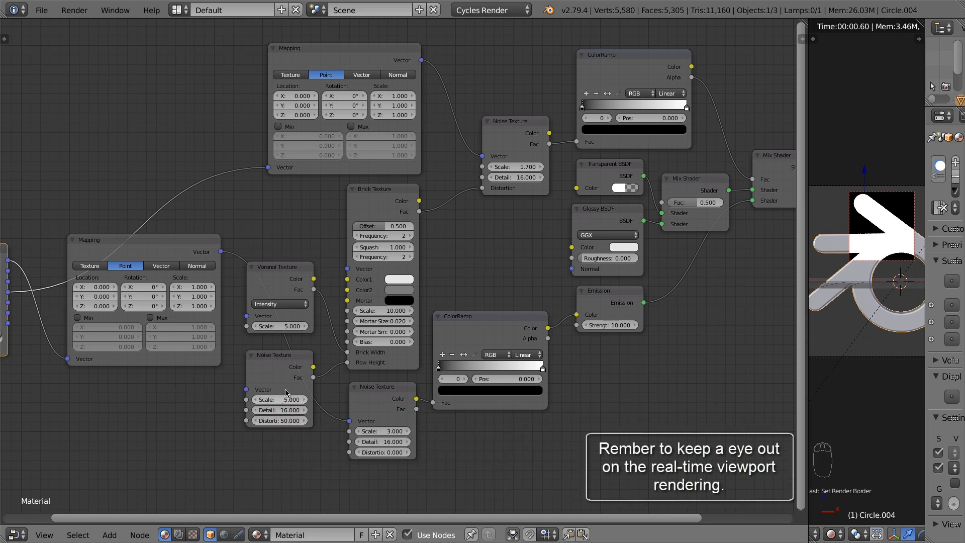
{"action": "left_click", "coordinate": [291, 328]}
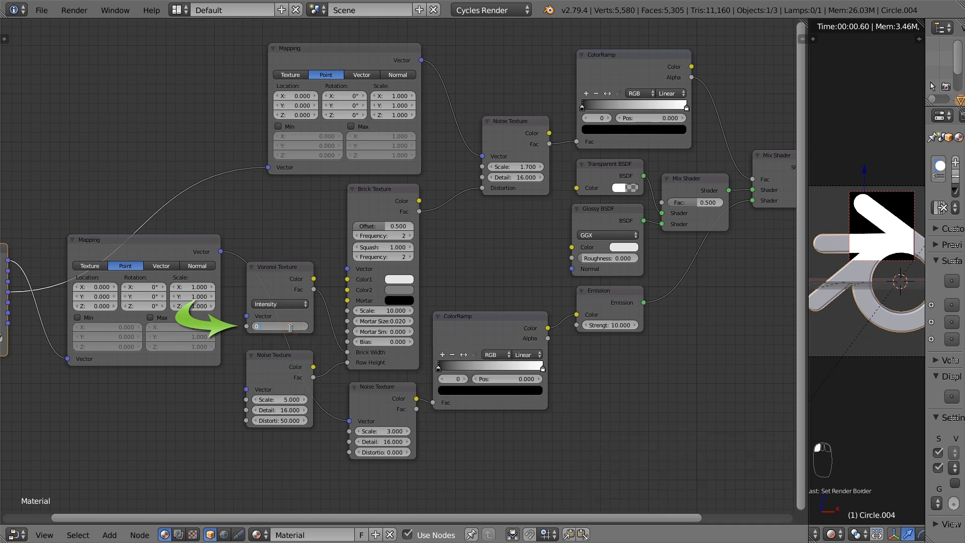
{"action": "key", "text": "Return"}
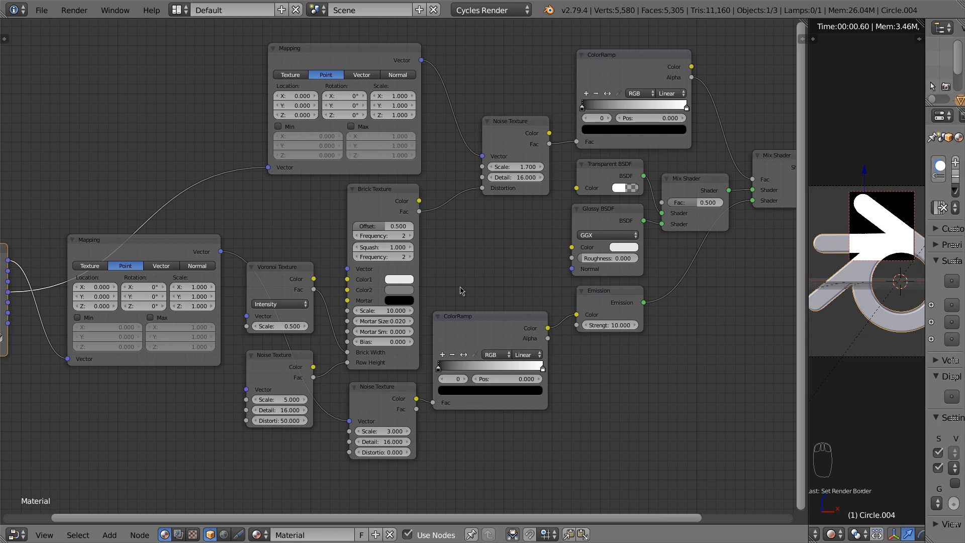
Set the upper Mapping node's type to Texture and the lower Mapping node's type to Vector
{"action": "left_click", "coordinate": [295, 76]}
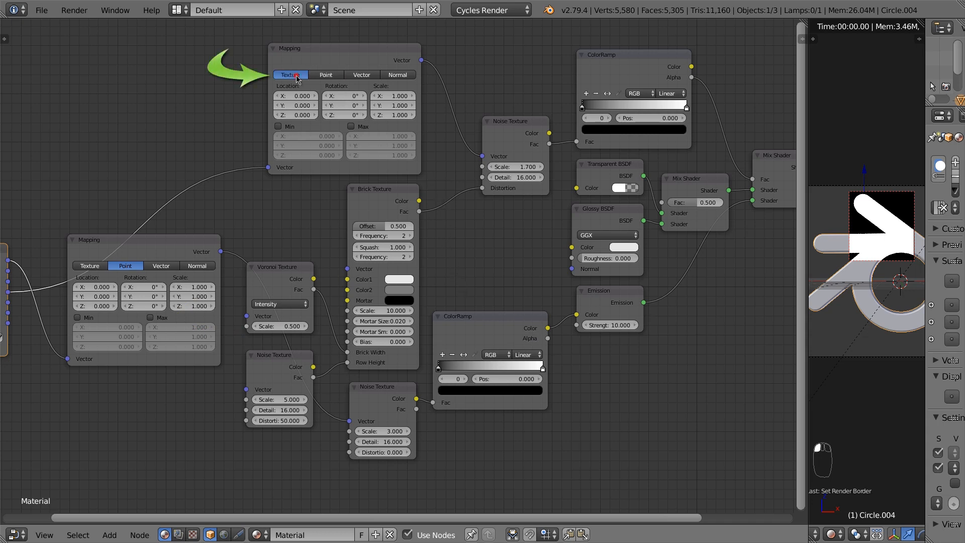
{"action": "left_click", "coordinate": [170, 266]}
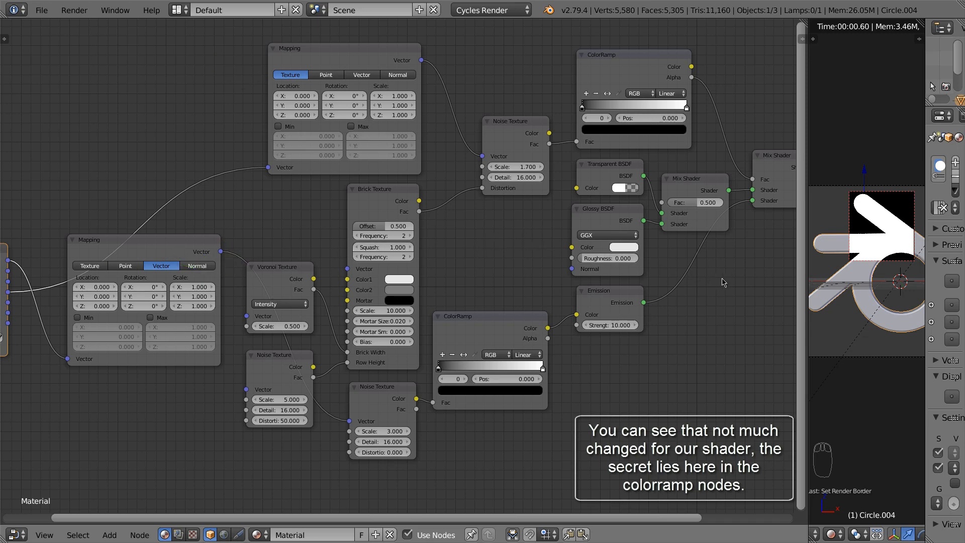
{"action": "middle_click_drag", "start_coordinate": [724, 282], "coordinate": [570, 289]}
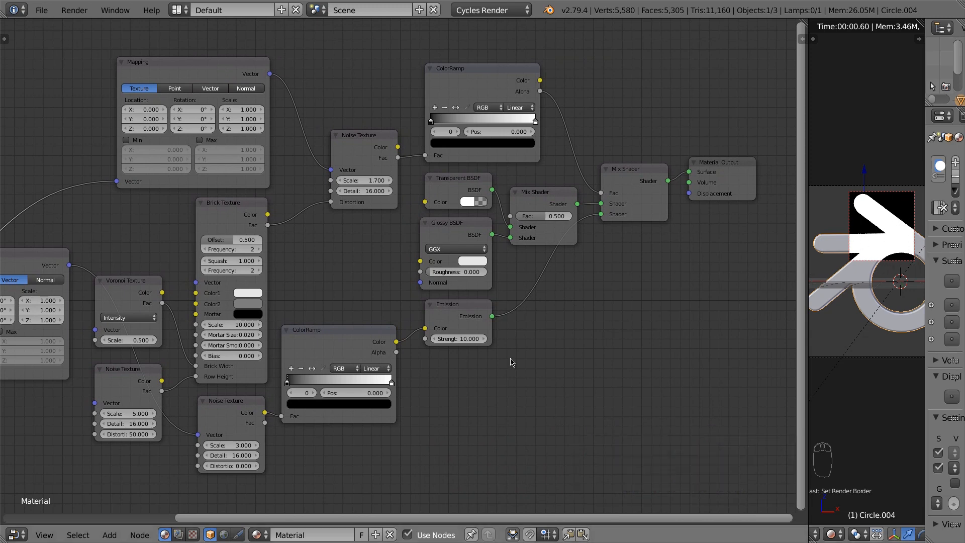
Set the interpolation of both ColorRamp nodes to Ease
{"action": "left_click", "coordinate": [378, 368]}
{"action": "left_click", "coordinate": [372, 357]}
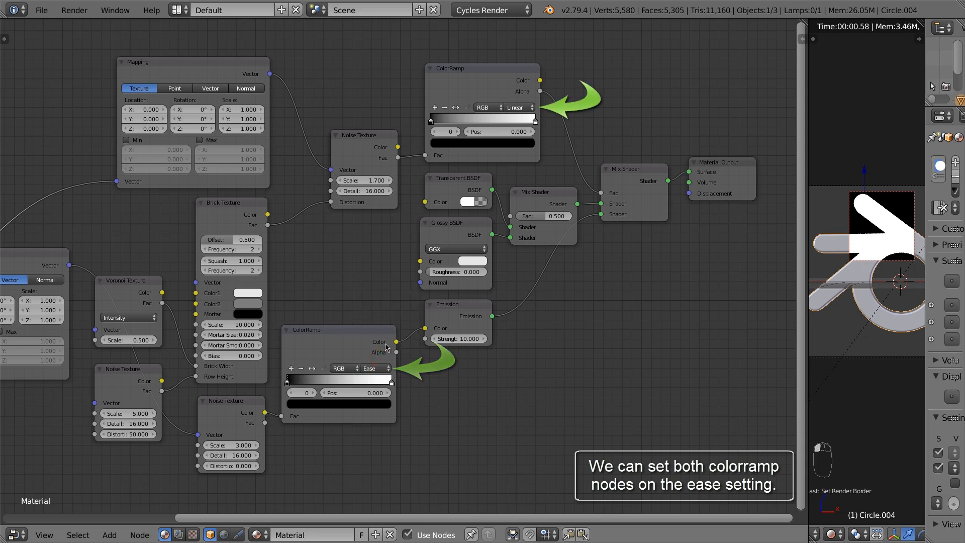
{"action": "left_click", "coordinate": [510, 111]}
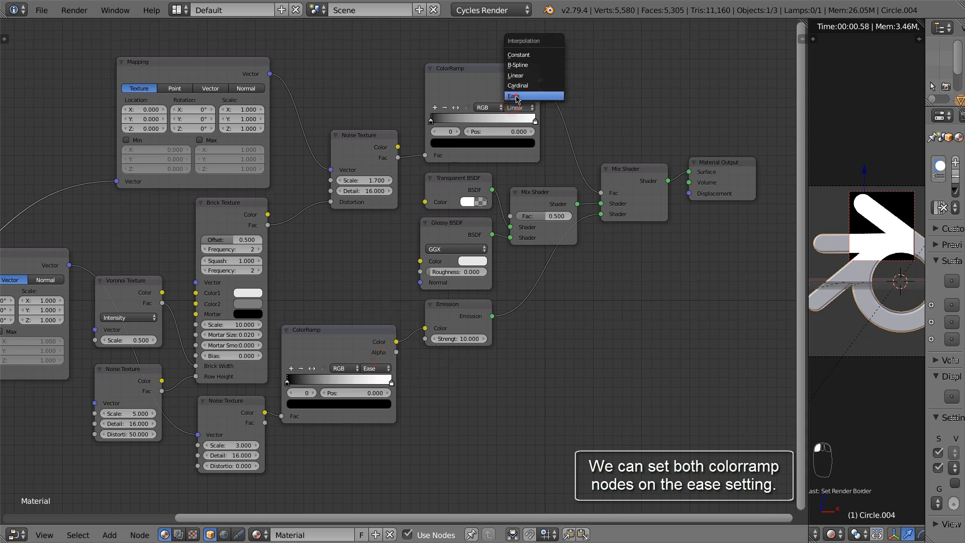
{"action": "left_click", "coordinate": [517, 96]}
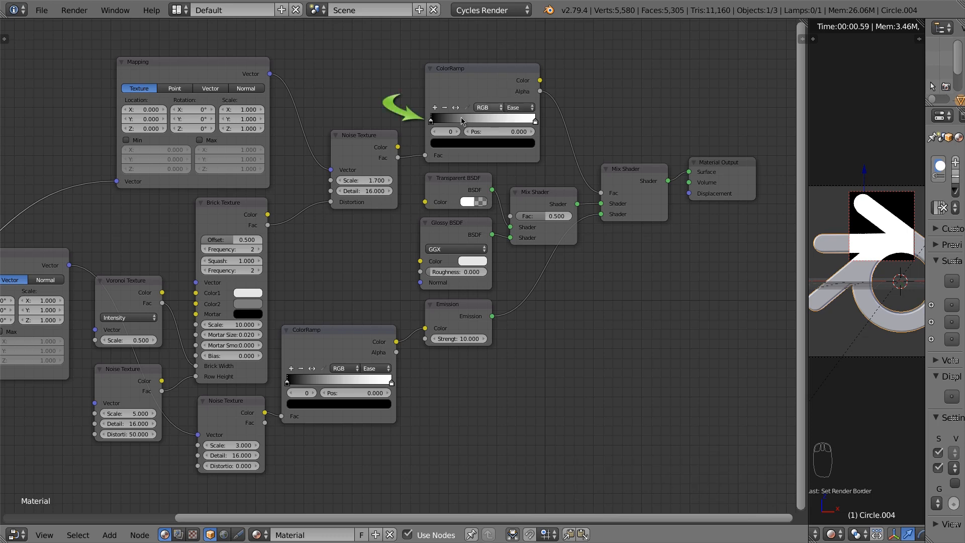
On the upper ColorRamp, move the black stop to about 0.085 and the white stop to 0.461, and make the white stop fully transparent
{"action": "left_click_drag", "start_coordinate": [433, 124], "coordinate": [441, 125]}
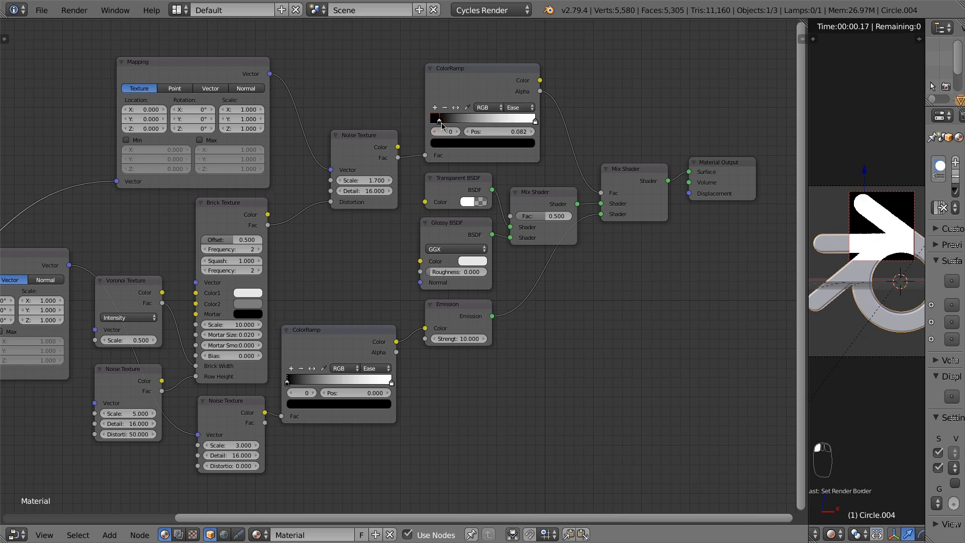
{"action": "left_click", "coordinate": [536, 122]}
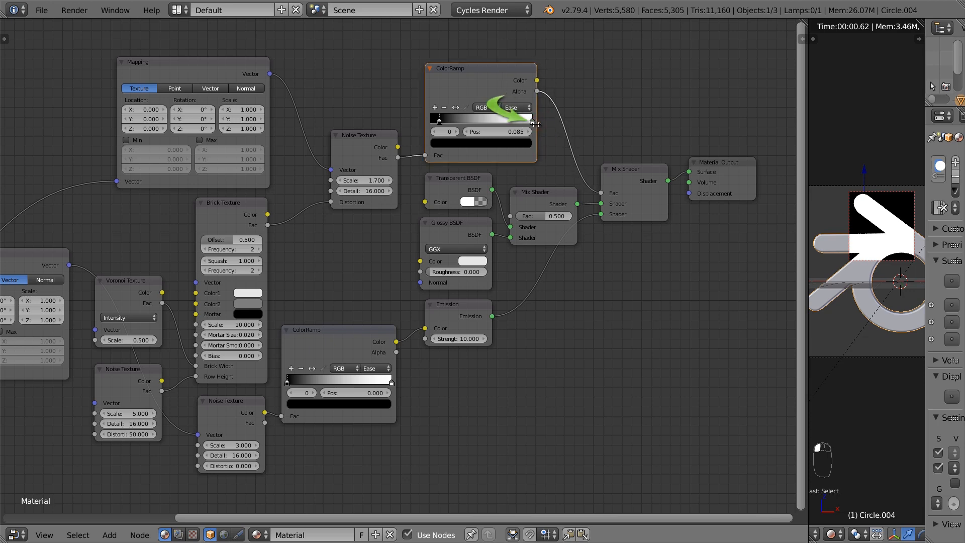
{"action": "left_click_drag", "start_coordinate": [536, 125], "coordinate": [478, 126]}
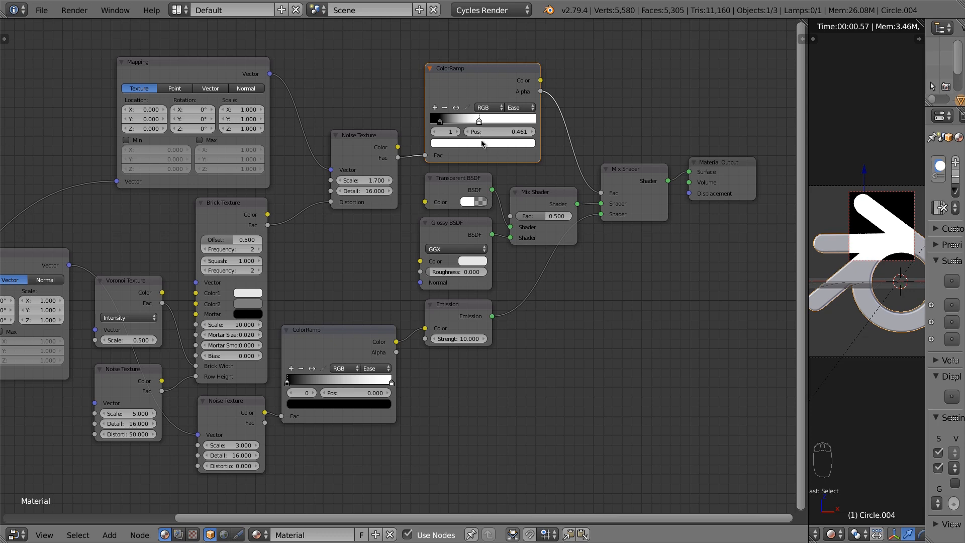
{"action": "left_click", "coordinate": [482, 143]}
{"action": "left_click_drag", "start_coordinate": [495, 281], "coordinate": [437, 280]}
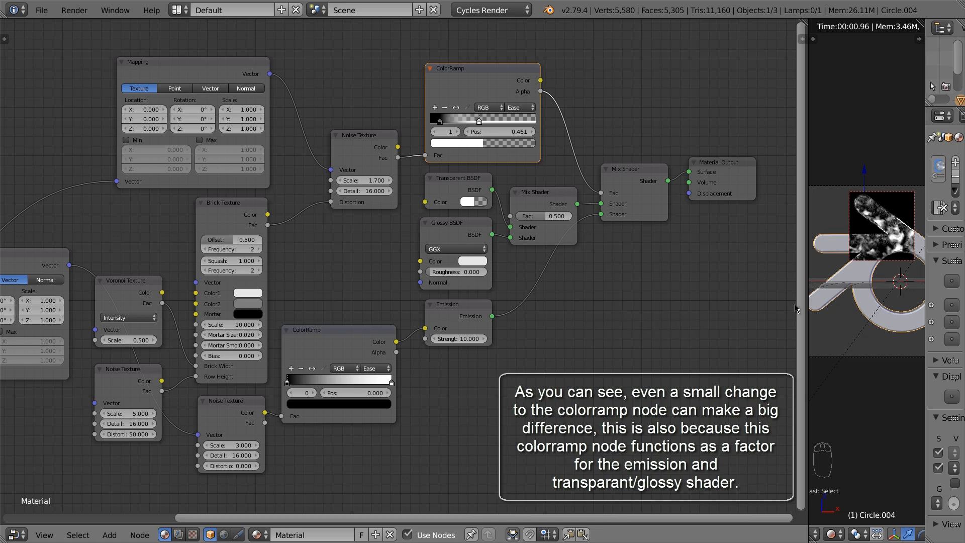
Select the lamp in the 3D view and move it to layer 6
{"action": "left_click_drag", "start_coordinate": [807, 309], "coordinate": [717, 309]}
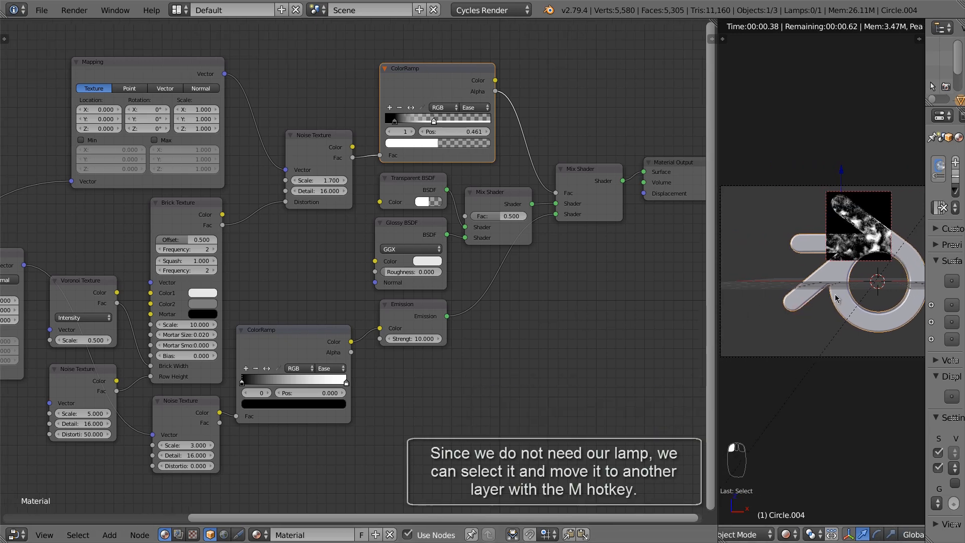
{"action": "scroll", "coordinate": [835, 299], "scroll_direction": "down", "scroll_amount": 1}
{"action": "middle_click_drag", "start_coordinate": [835, 298], "coordinate": [763, 335], "text": "shift"}
{"action": "right_click", "coordinate": [884, 203]}
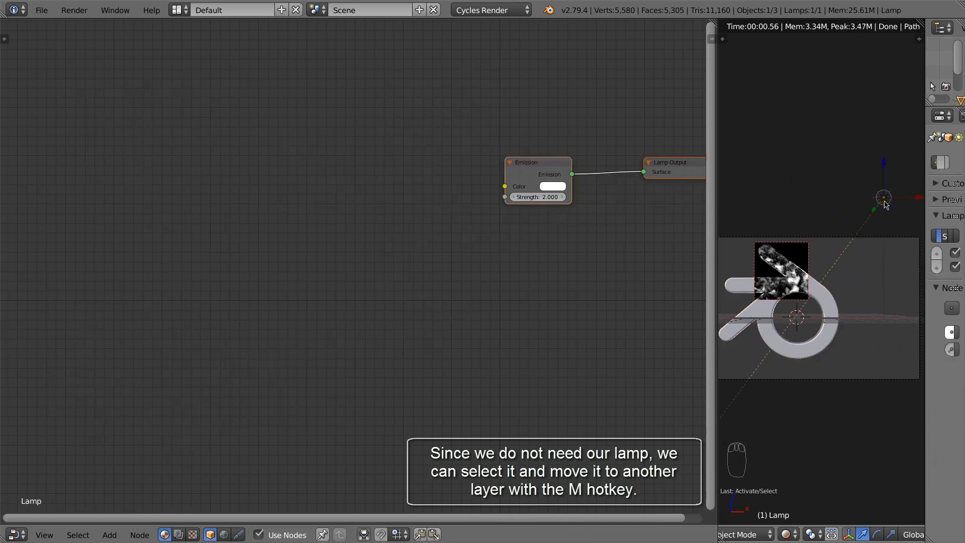
{"action": "key", "text": "m"}
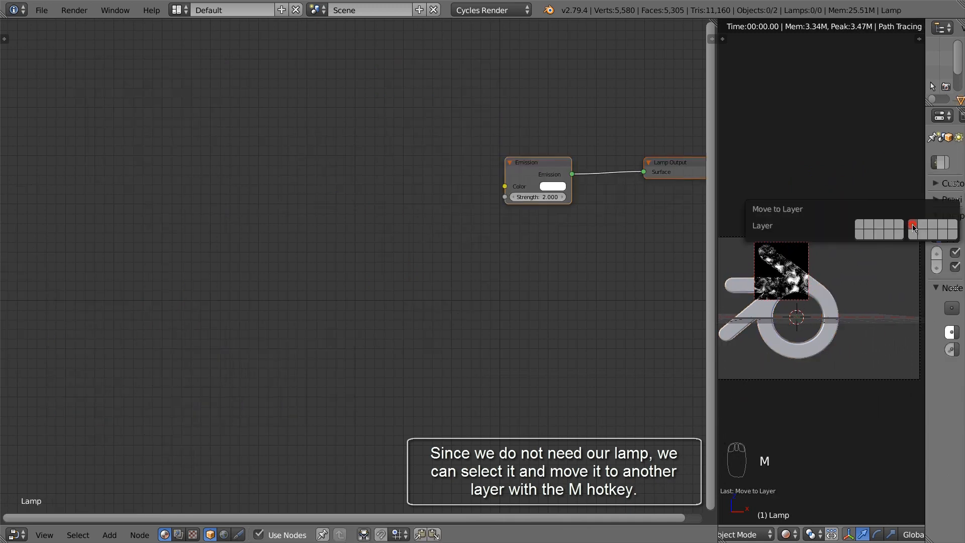
{"action": "left_click", "coordinate": [911, 228]}
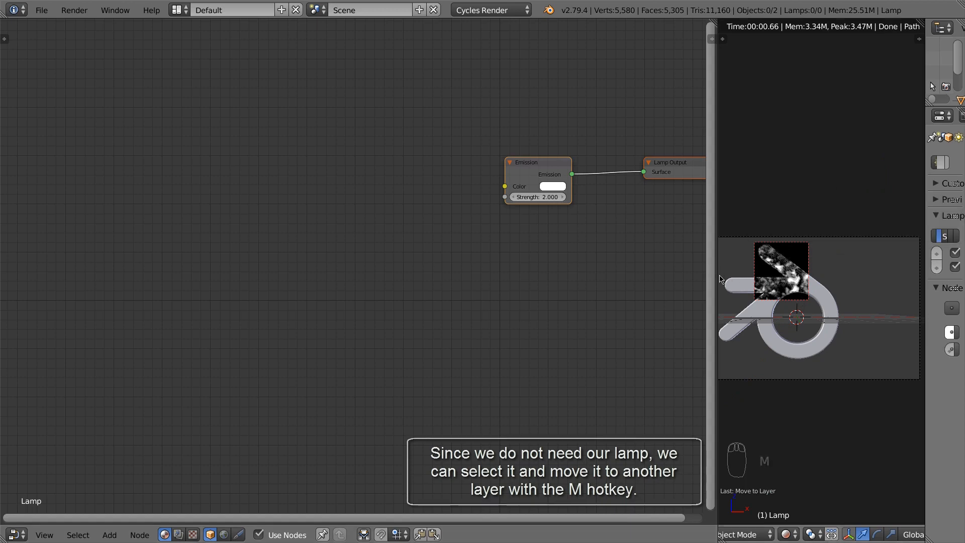
Select the Blender logo again in the 3D view to bring back its material nodes
{"action": "left_click_drag", "start_coordinate": [713, 275], "coordinate": [843, 276]}
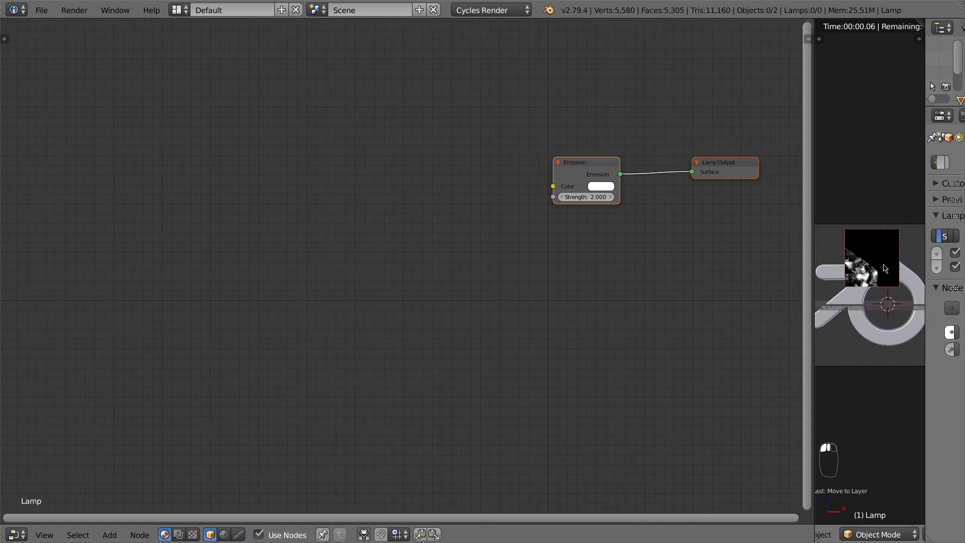
{"action": "scroll", "coordinate": [854, 269], "scroll_direction": "up", "scroll_amount": 3}
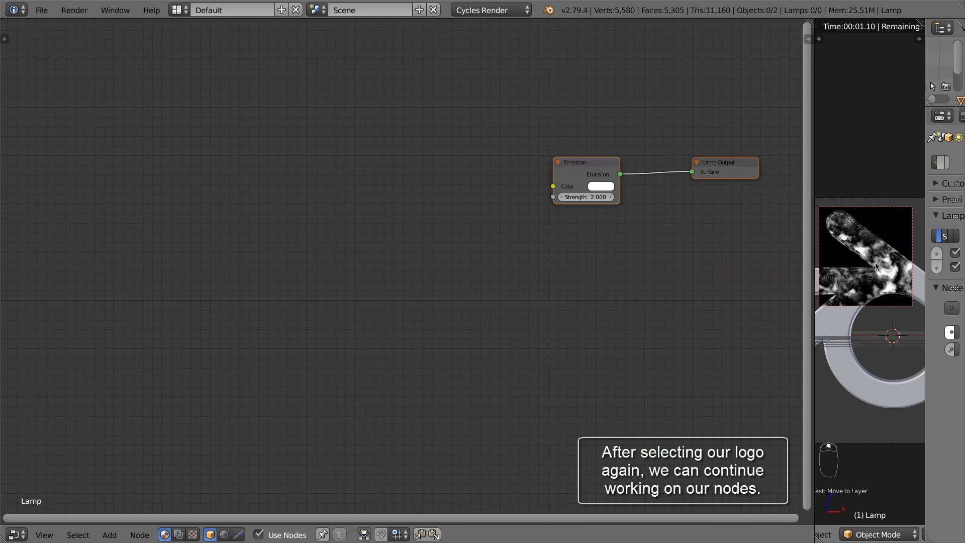
{"action": "left_click", "coordinate": [854, 313]}
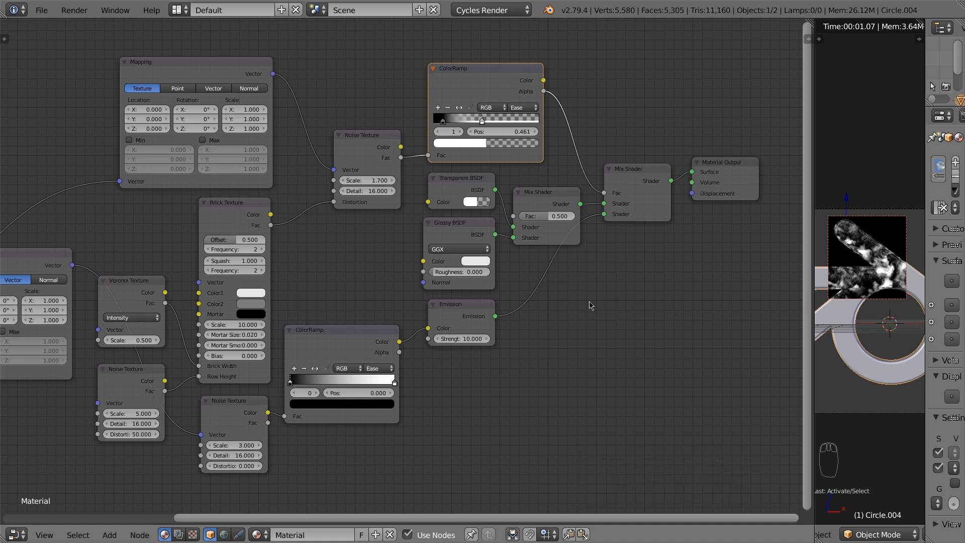
On the lower ColorRamp, move the black stop to 0.236, shift the white stop inward, and add a middle stop at 0.456
{"action": "middle_click_drag", "start_coordinate": [442, 375], "coordinate": [528, 358]}
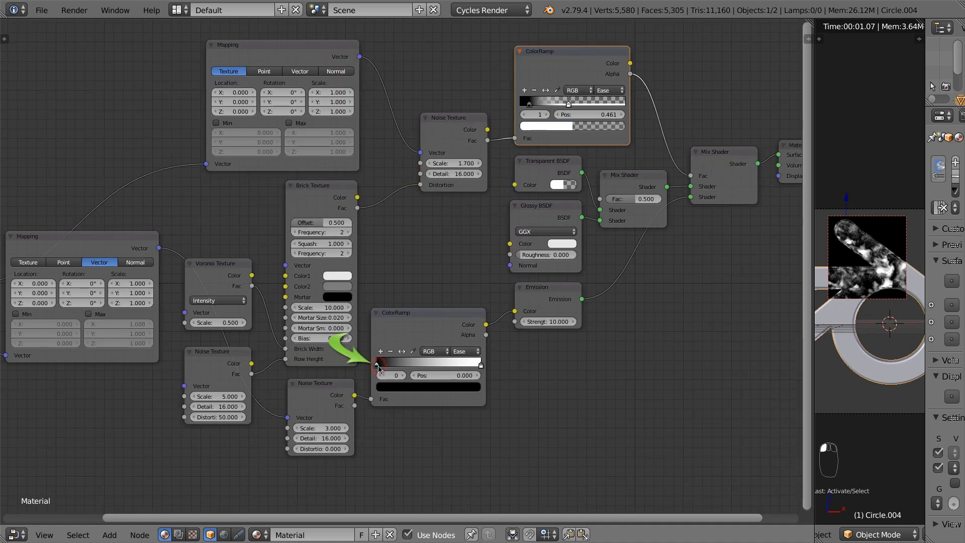
{"action": "mouse_move", "coordinate": [378, 368]}
{"action": "left_mouse_down"}
{"action": "mouse_move", "coordinate": [417, 369]}
{"action": "mouse_move", "coordinate": [404, 371]}
{"action": "left_mouse_up"}
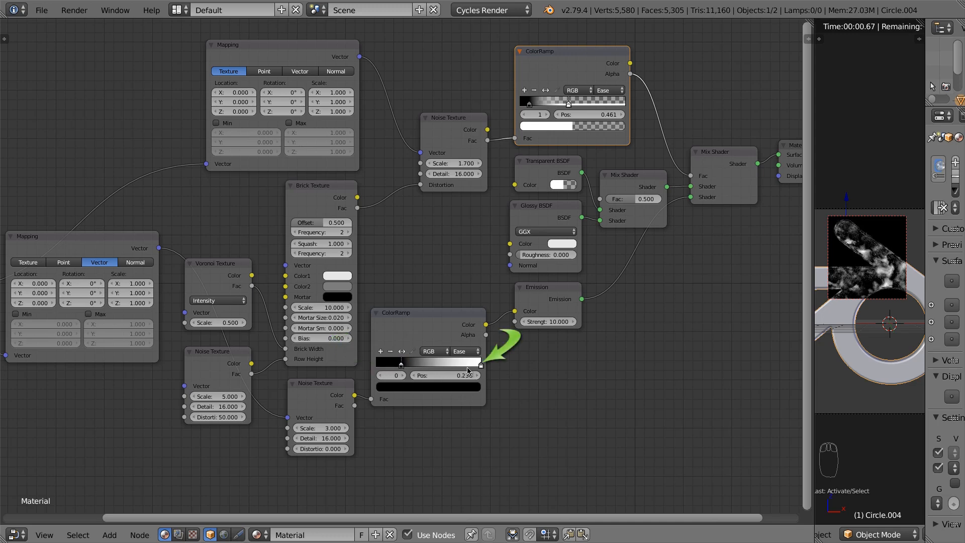
{"action": "left_click_drag", "start_coordinate": [480, 366], "coordinate": [425, 367]}
{"action": "left_click", "coordinate": [381, 351]}
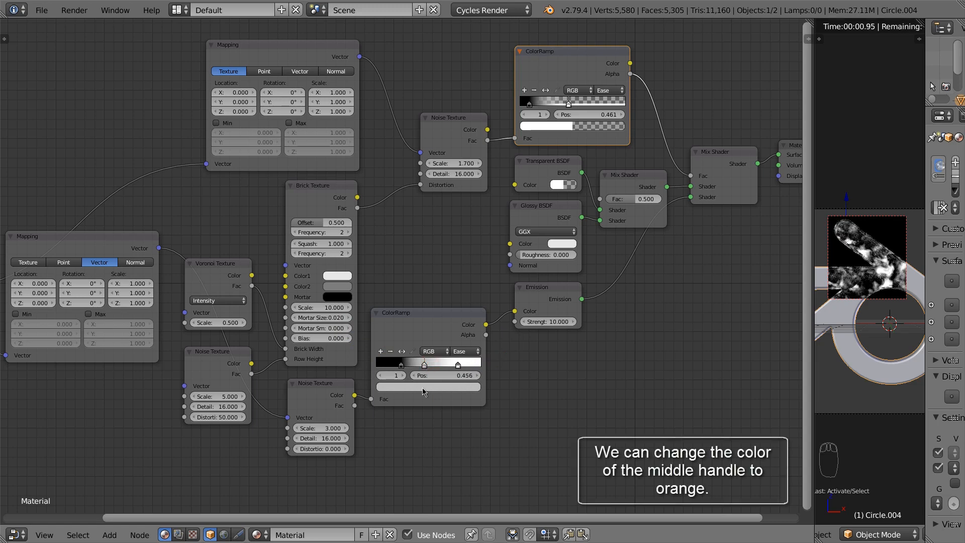
Give the lower ColorRamp's middle stop a light orange of R 1.000, G 0.634, B 0.246 and make it fully transparent
{"action": "left_click", "coordinate": [423, 386]}
{"action": "left_click", "coordinate": [407, 296]}
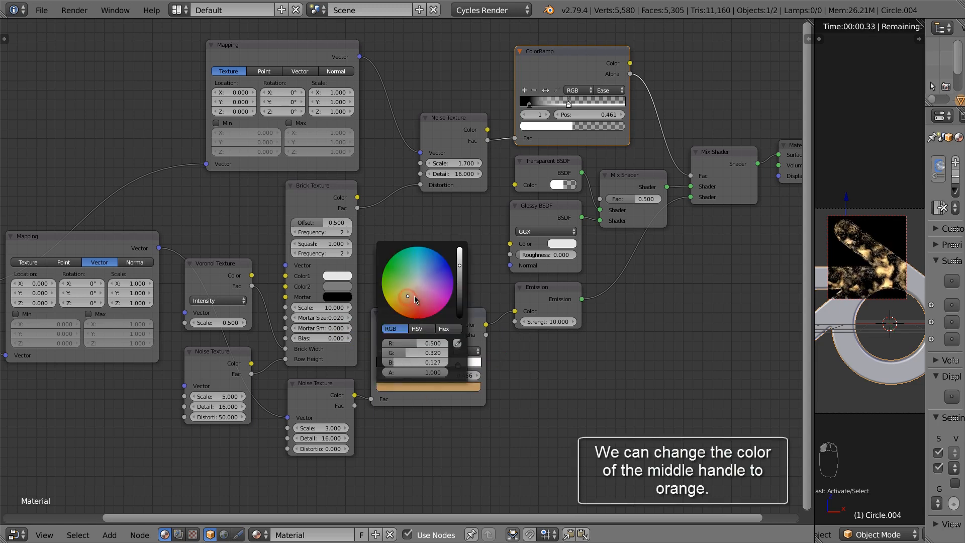
{"action": "left_click_drag", "start_coordinate": [459, 263], "coordinate": [459, 248]}
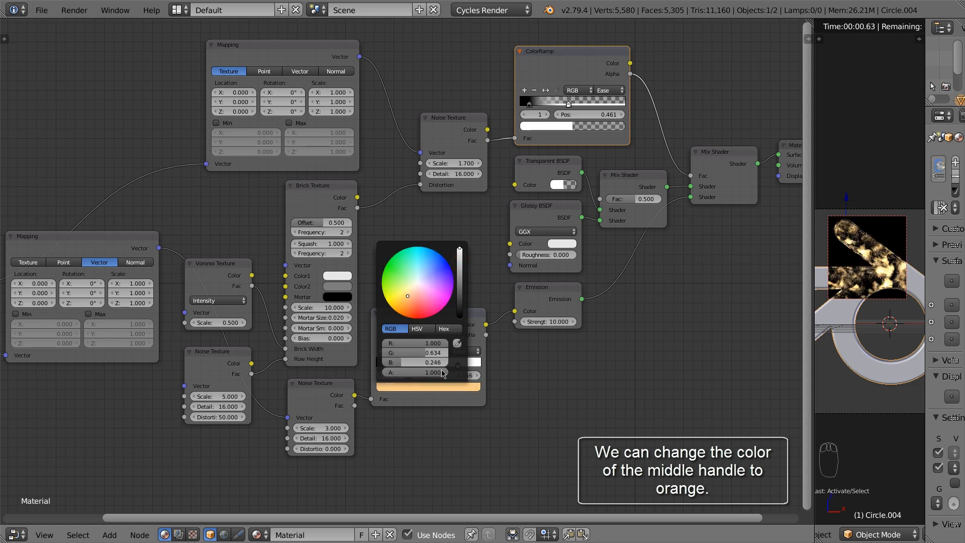
{"action": "left_click_drag", "start_coordinate": [443, 372], "coordinate": [355, 373]}
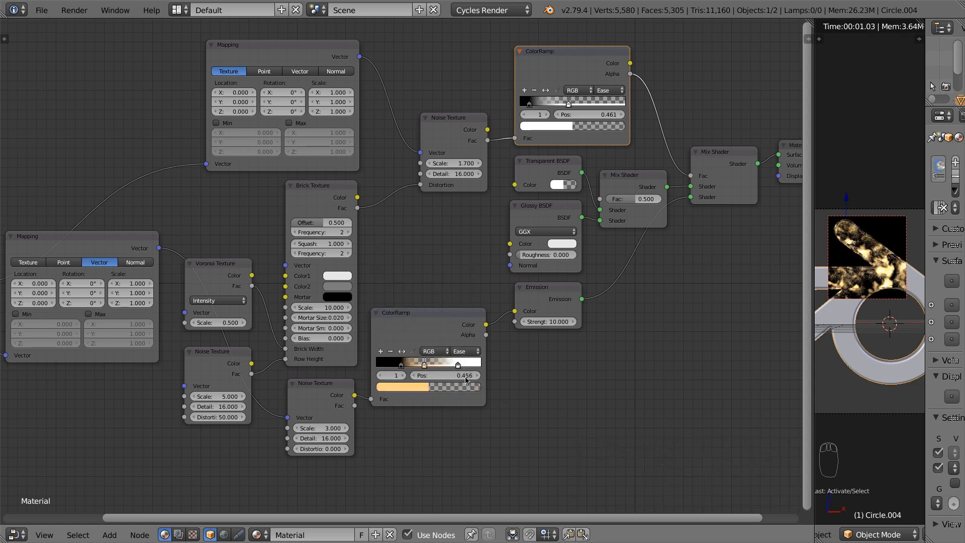
Color the lower ColorRamp's last stop light yellow, about R 1.0, G 0.85, B 0.25, and its first stop a light orange-yellow at full brightness
{"action": "left_click", "coordinate": [458, 364]}
{"action": "left_click", "coordinate": [450, 387]}
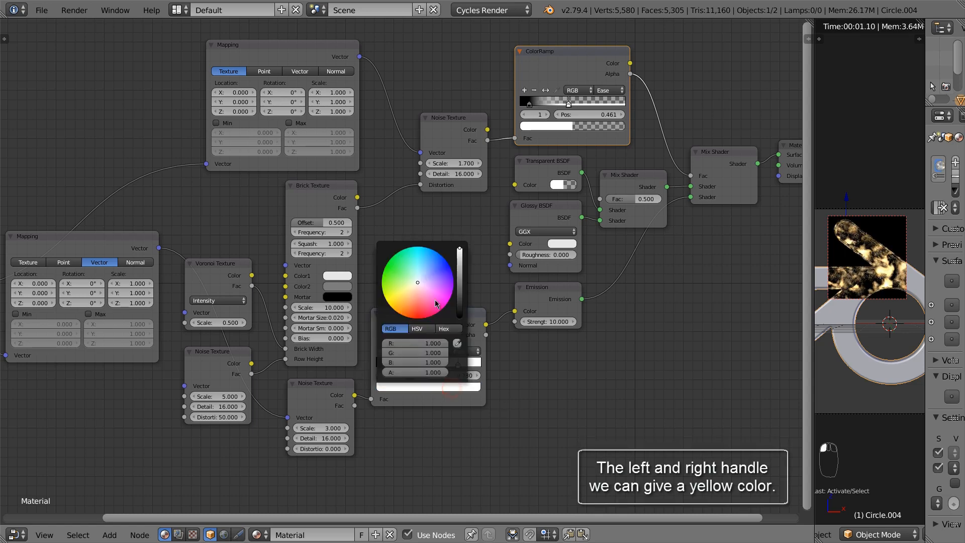
{"action": "left_click", "coordinate": [404, 293]}
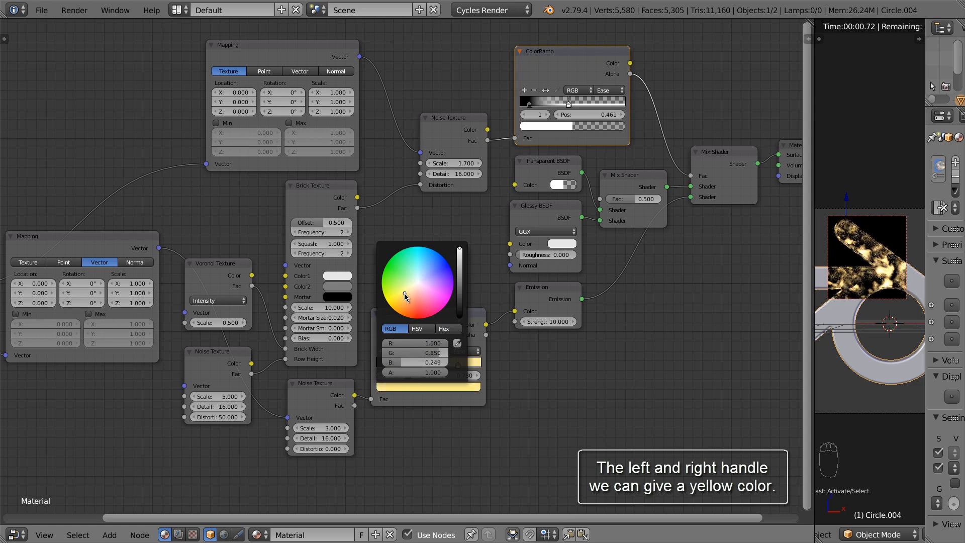
{"action": "left_click", "coordinate": [401, 365]}
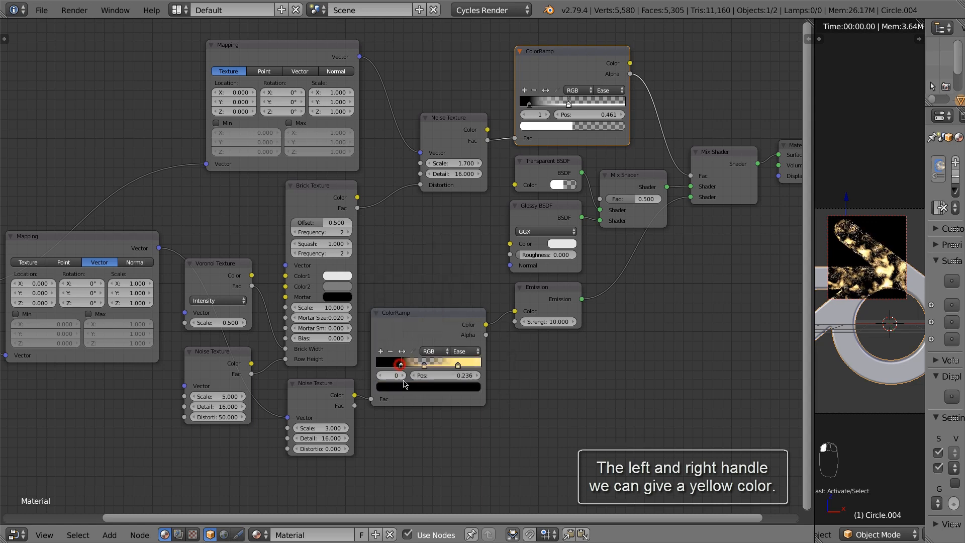
{"action": "left_click", "coordinate": [407, 387]}
{"action": "left_click_drag", "start_coordinate": [458, 260], "coordinate": [459, 248]}
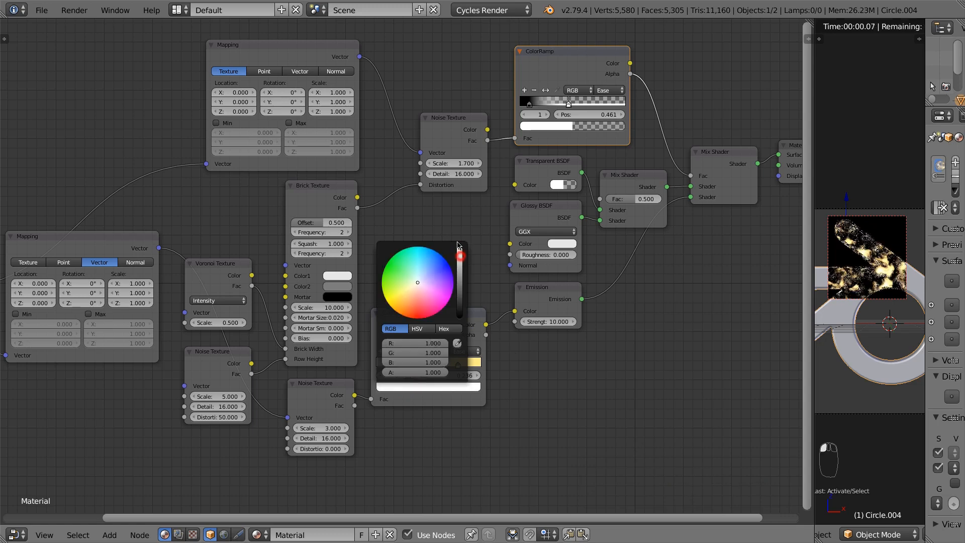
{"action": "left_click_drag", "start_coordinate": [408, 285], "coordinate": [406, 296]}
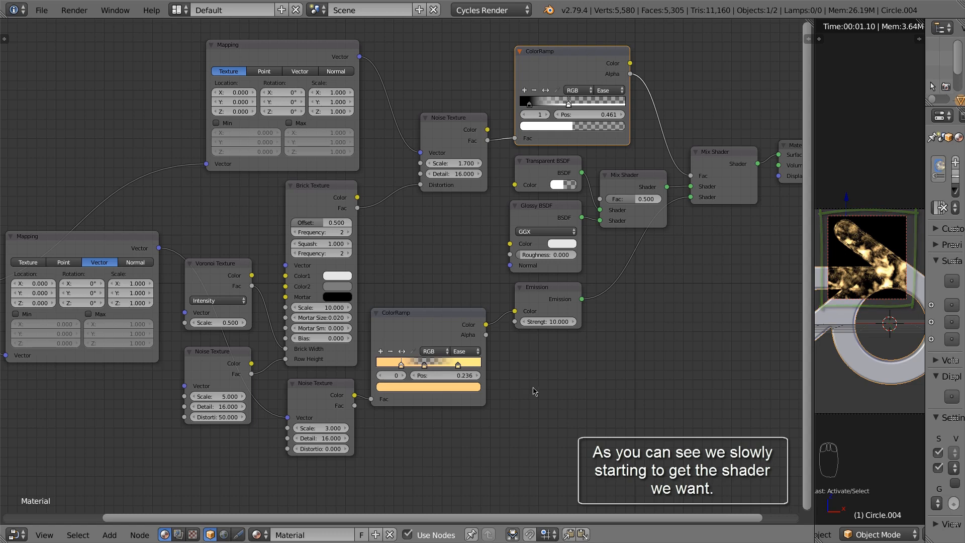
Set the lower Mapping node's rotation to 60° on X and 95° on Z
{"action": "middle_click_drag", "start_coordinate": [534, 391], "coordinate": [568, 397]}
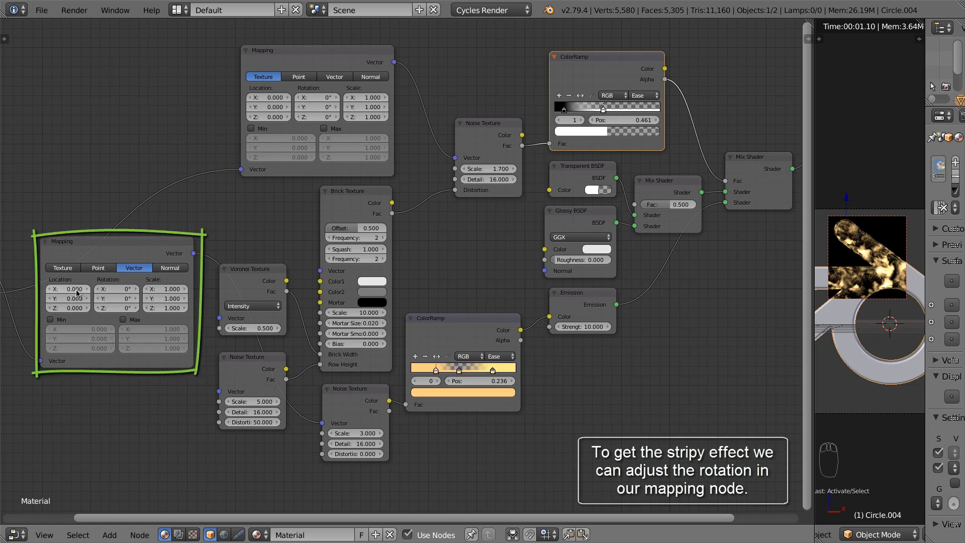
{"action": "left_click", "coordinate": [125, 288]}
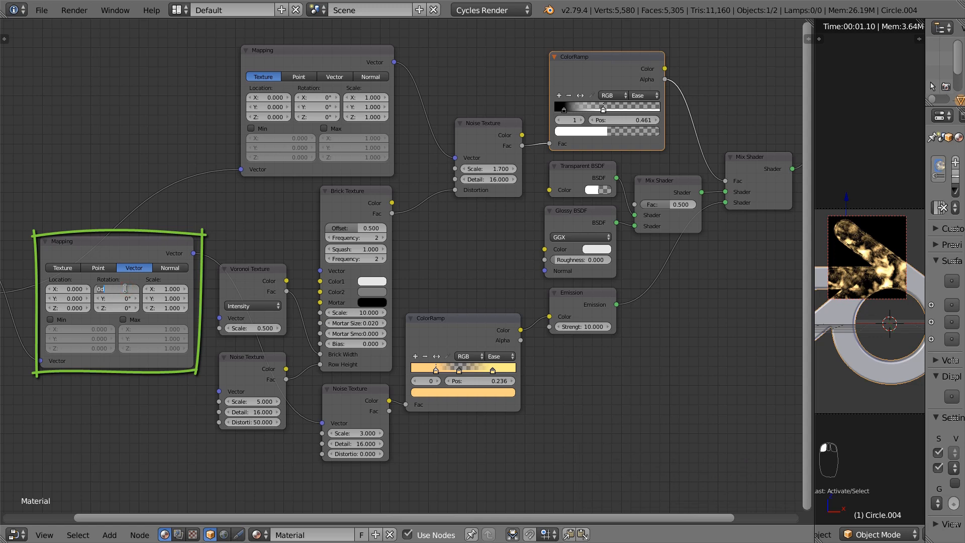
{"action": "type", "text": "60"}
{"action": "key", "text": "Return"}
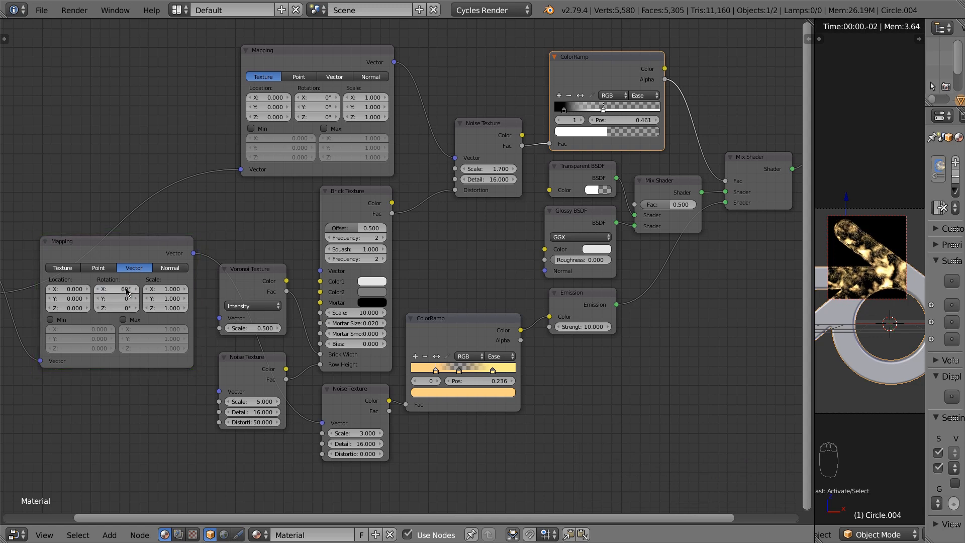
{"action": "left_click", "coordinate": [124, 308]}
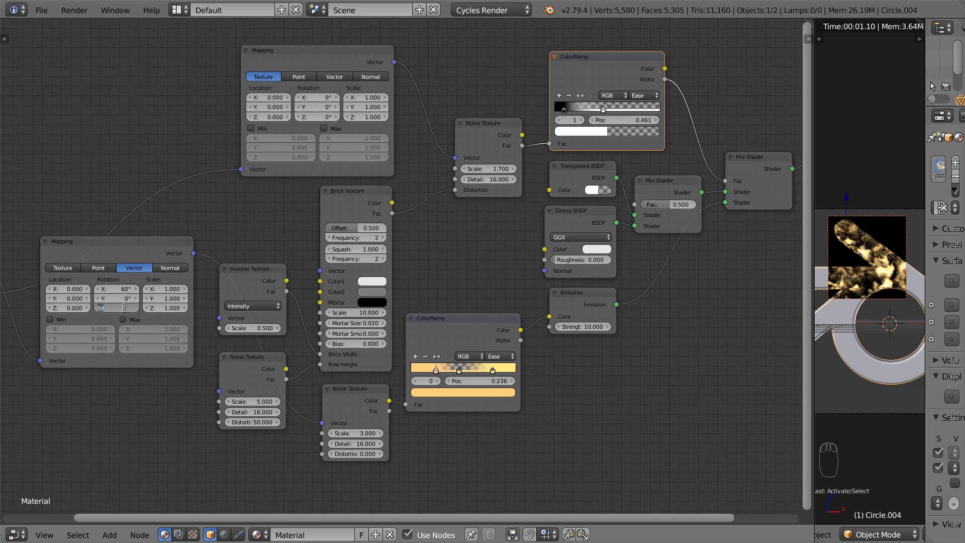
{"action": "type", "text": "95"}
{"action": "key", "text": "Return"}
Move the upper ColorRamp's white stop to 0.510 and set the lower Mapping node's X rotation to 125°
{"action": "left_click_drag", "start_coordinate": [603, 110], "coordinate": [608, 111]}
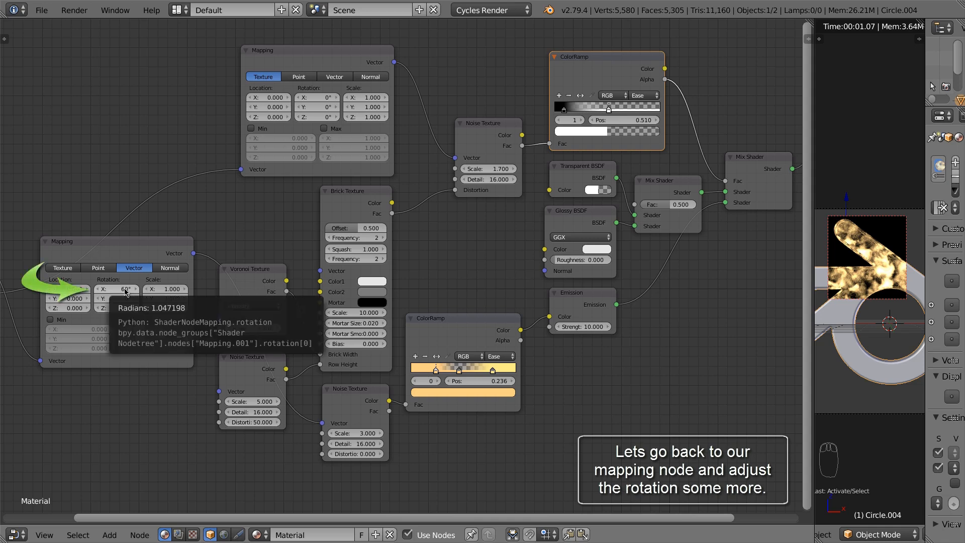
{"action": "left_click_drag", "start_coordinate": [128, 292], "coordinate": [453, 309]}
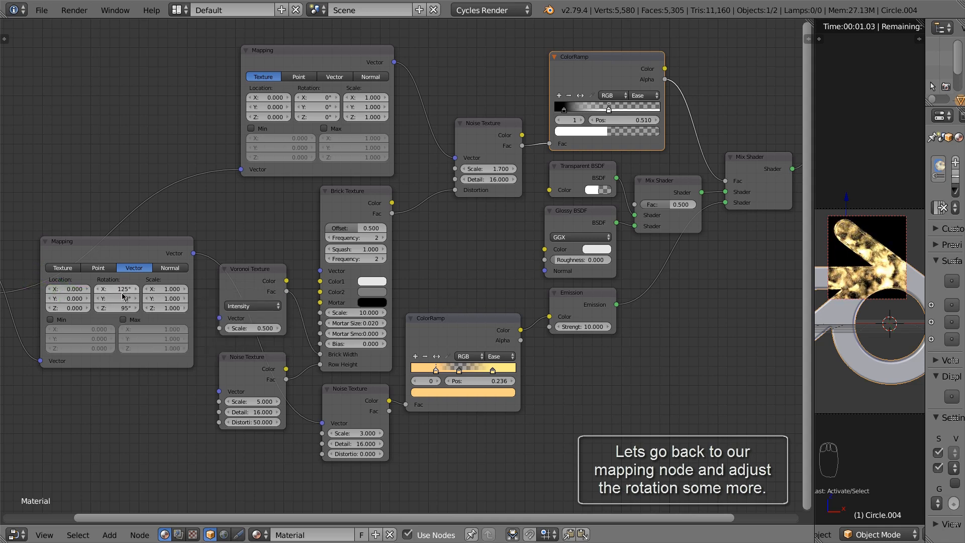
Lower the Voronoi Texture's scale to 0.400 while viewing the logo up close
{"action": "scroll", "coordinate": [884, 280], "scroll_direction": "up", "scroll_amount": 3}
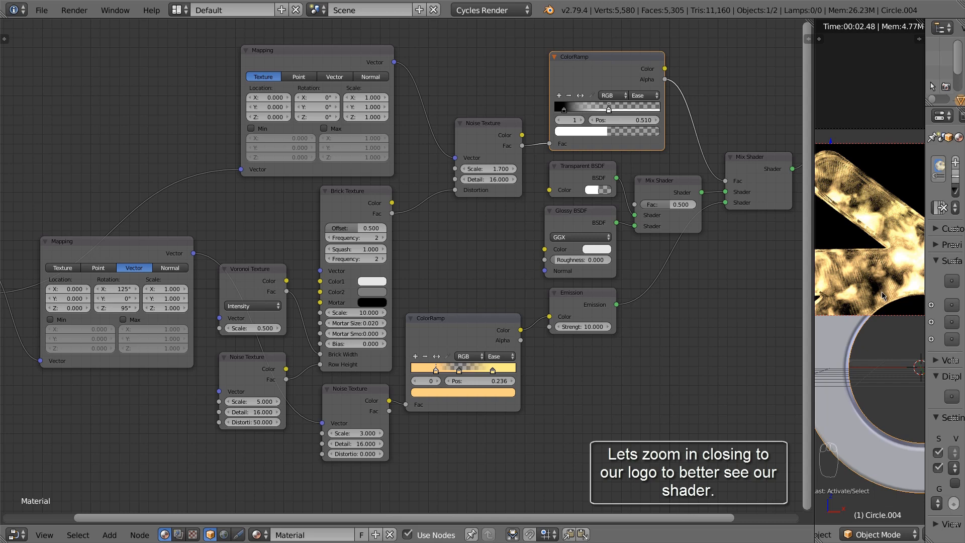
{"action": "scroll", "coordinate": [881, 292], "scroll_direction": "up", "scroll_amount": 2}
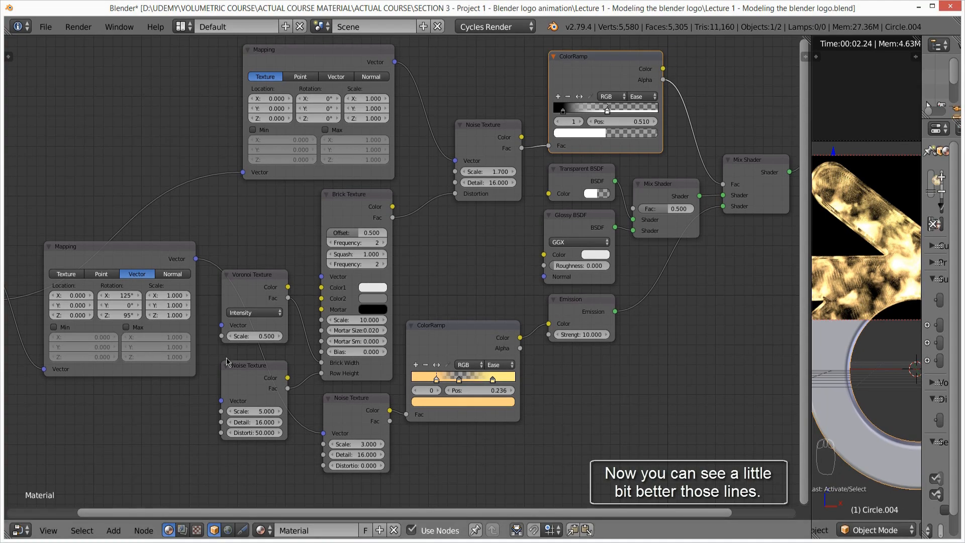
{"action": "left_click", "coordinate": [229, 336]}
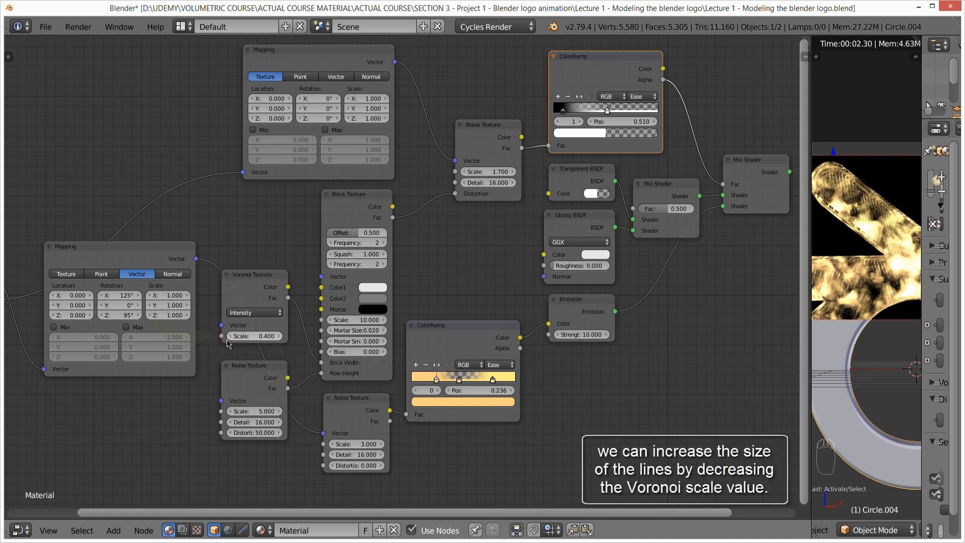
Try a lower Mapping node rotation of 92.8° on X, -14.4° on Y and 76.6° on Z
{"action": "left_click_drag", "start_coordinate": [125, 316], "coordinate": [134, 317]}
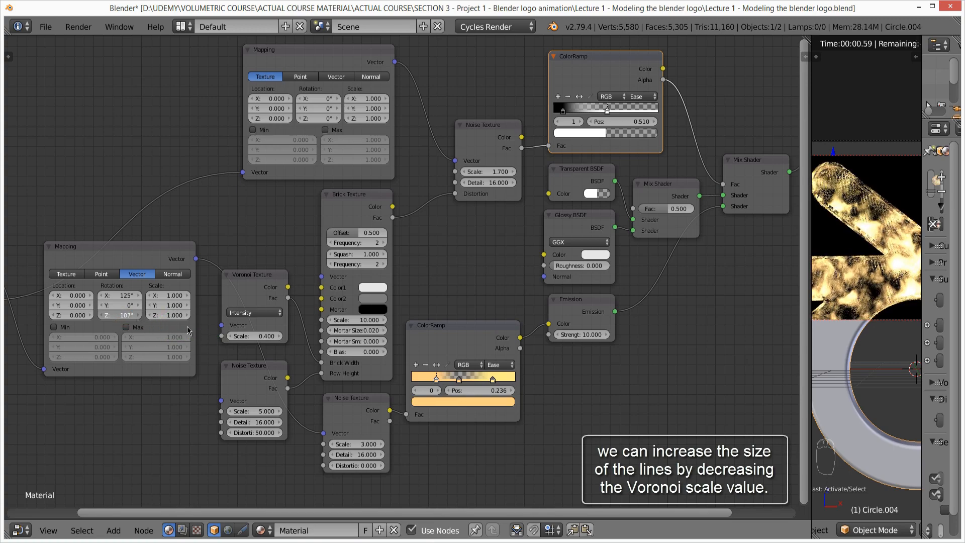
{"action": "left_click_drag", "start_coordinate": [187, 329], "coordinate": [34, 323]}
{"action": "left_click_drag", "start_coordinate": [130, 310], "coordinate": [60, 289]}
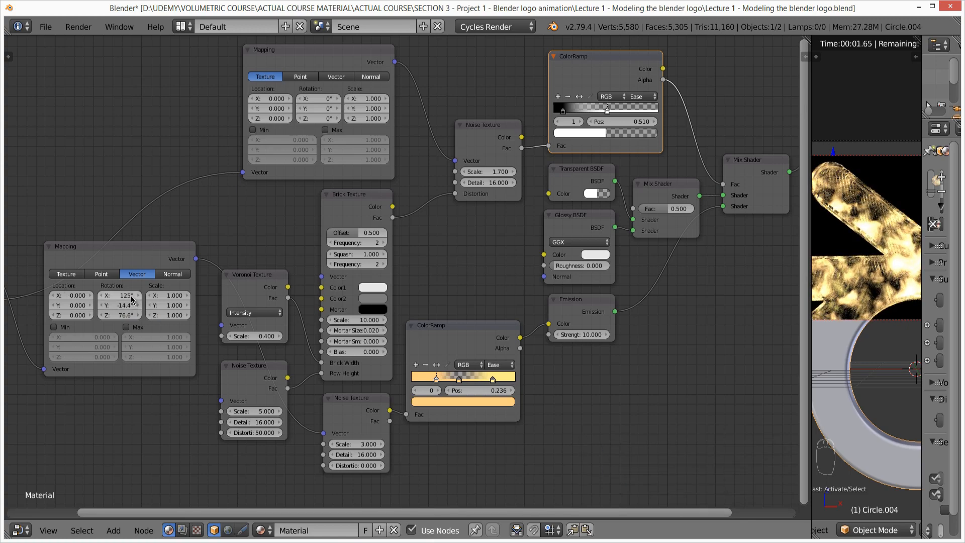
{"action": "left_click_drag", "start_coordinate": [130, 295], "coordinate": [930, 251]}
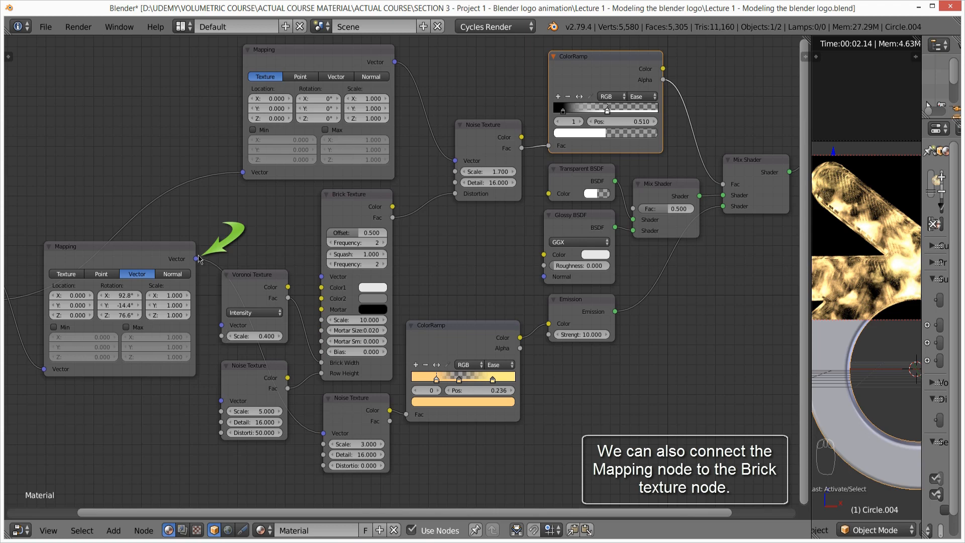
Connect the lower Mapping node's Vector output to the Brick Texture's Vector input and set the Voronoi Texture's scale to 0.500
{"action": "left_click_drag", "start_coordinate": [196, 259], "coordinate": [320, 280]}
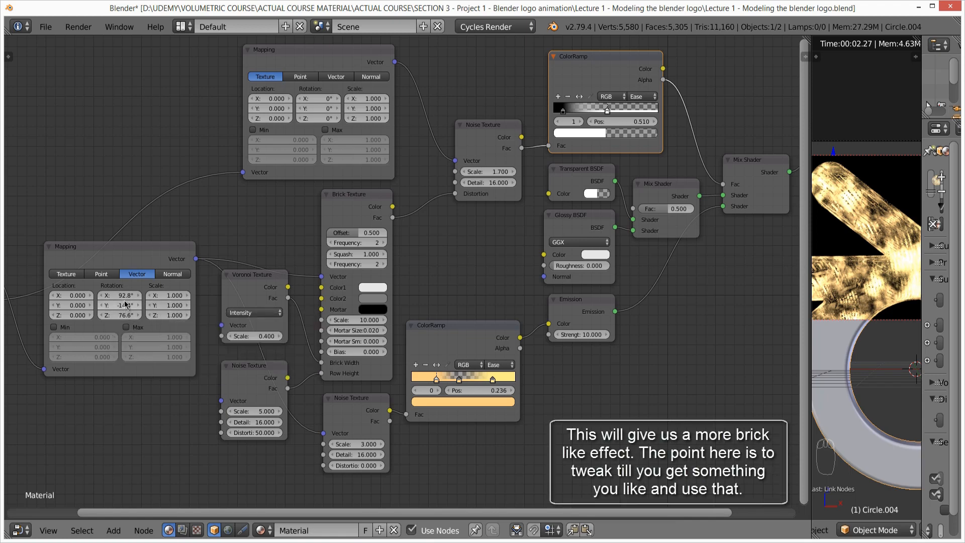
{"action": "left_click", "coordinate": [280, 336]}
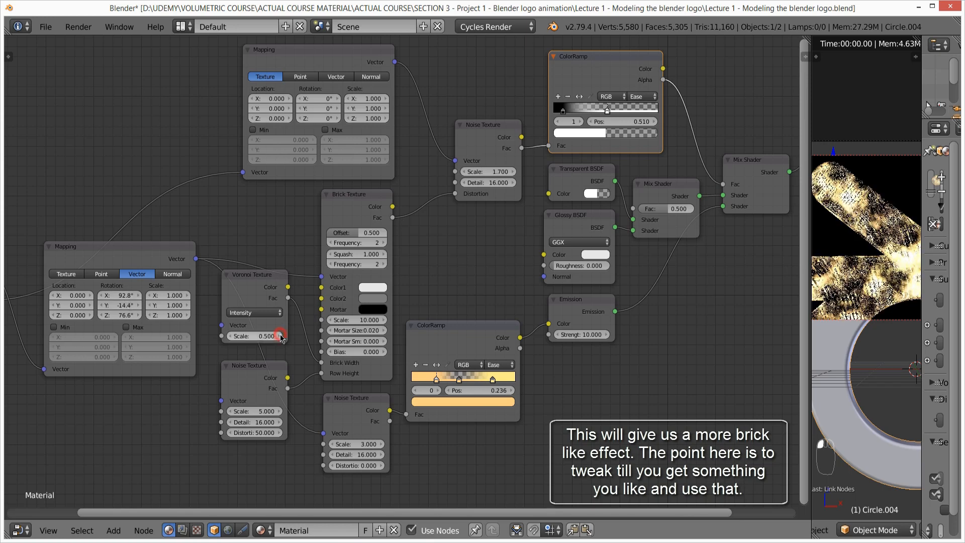
Set the lower Mapping node's rotation to 60° on X, 0° on Y and 95° on Z
{"action": "left_click", "coordinate": [120, 295]}
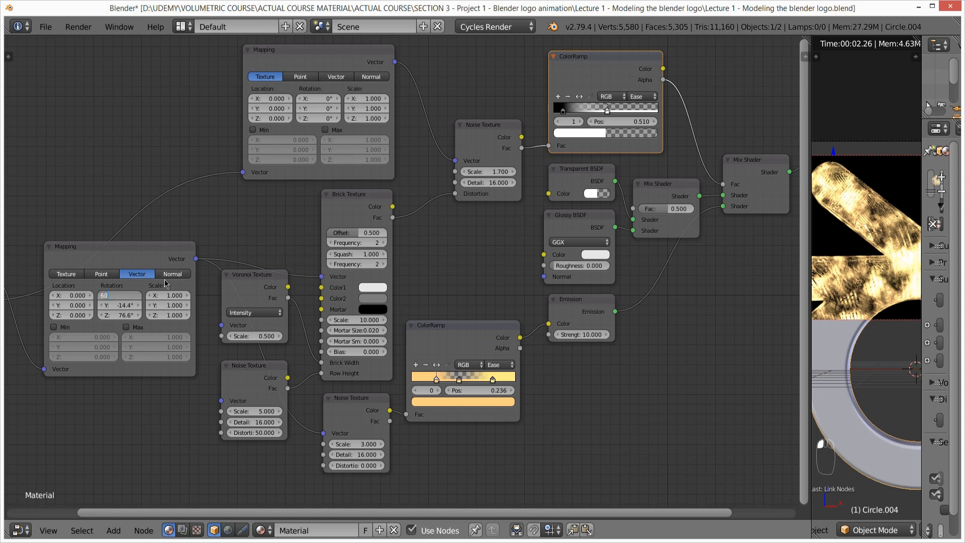
{"action": "type", "text": "60"}
{"action": "key", "text": "Return"}
{"action": "left_click", "coordinate": [121, 302]}
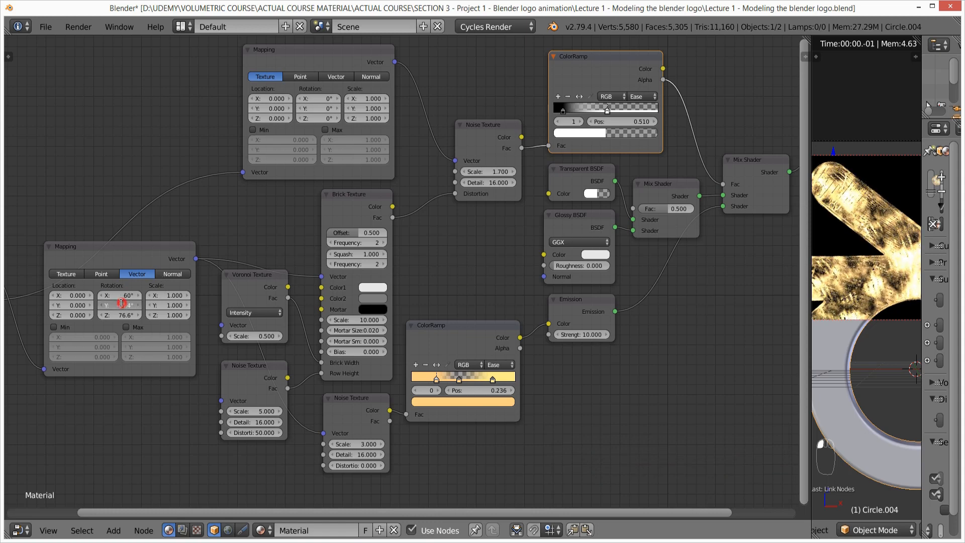
{"action": "type", "text": "0"}
{"action": "key", "text": "Return"}
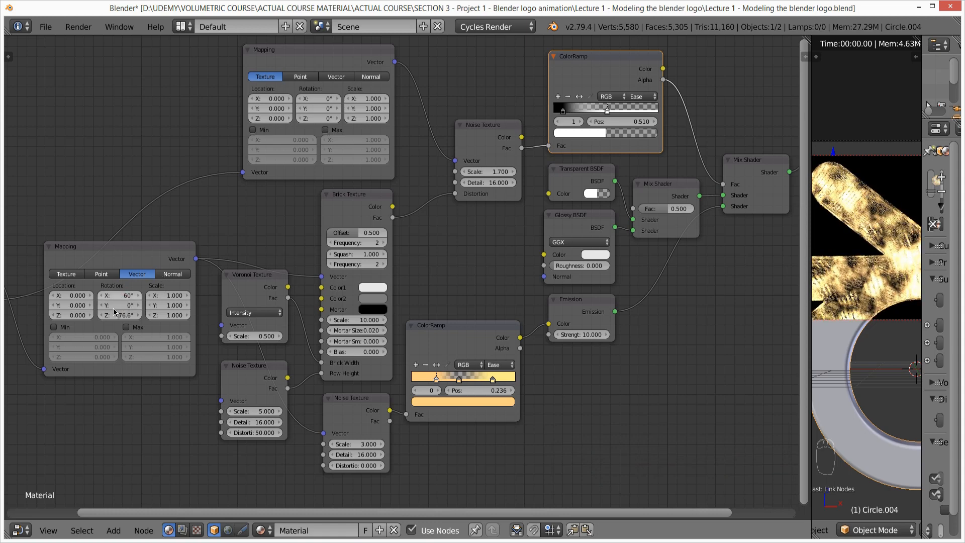
{"action": "left_click", "coordinate": [121, 315]}
{"action": "type", "text": "0"}
{"action": "key", "text": "Return"}
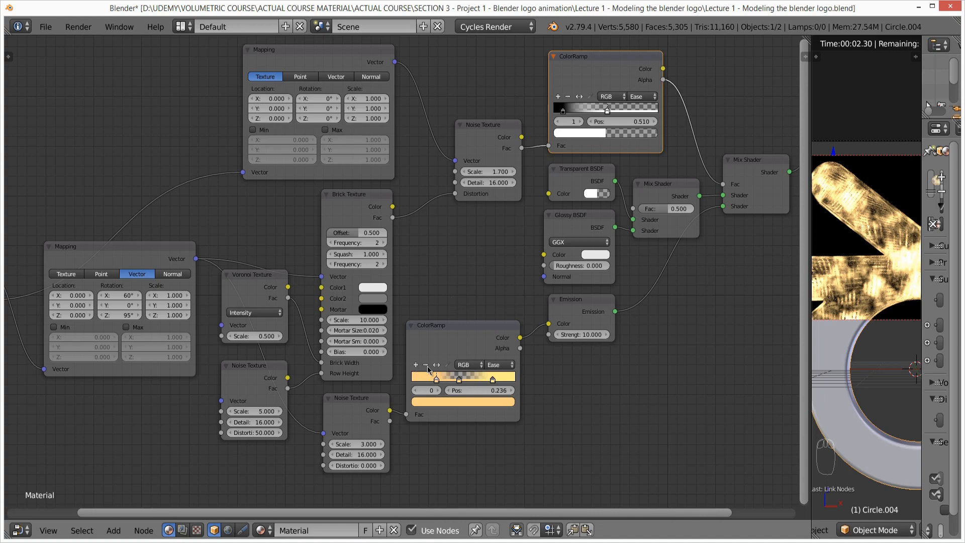
Widen the 3D viewport and set a render border around the entire logo
{"action": "left_click_drag", "start_coordinate": [811, 324], "coordinate": [602, 324]}
{"action": "scroll", "coordinate": [849, 301], "scroll_direction": "down", "scroll_amount": 1}
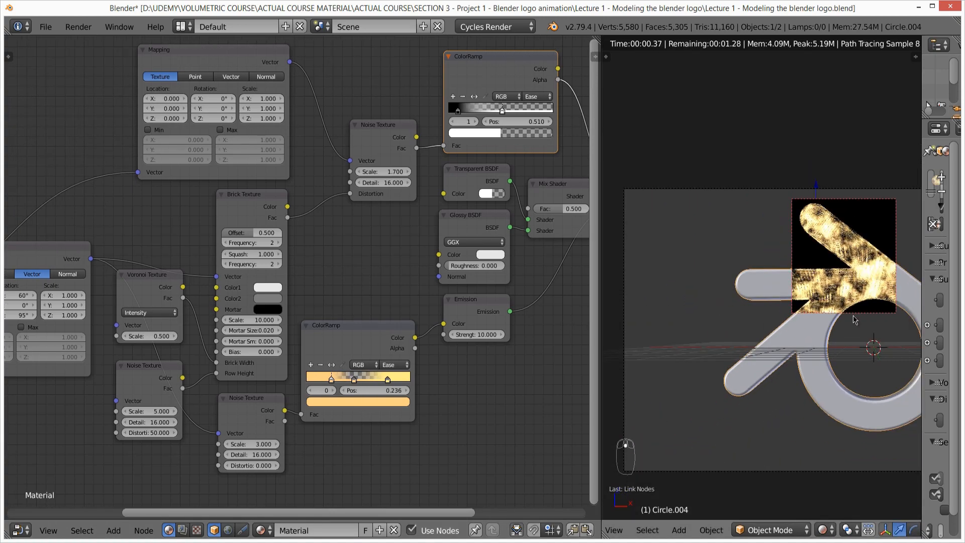
{"action": "middle_click_drag", "start_coordinate": [853, 317], "coordinate": [788, 318], "text": "shift"}
{"action": "key", "text": "shift+b"}
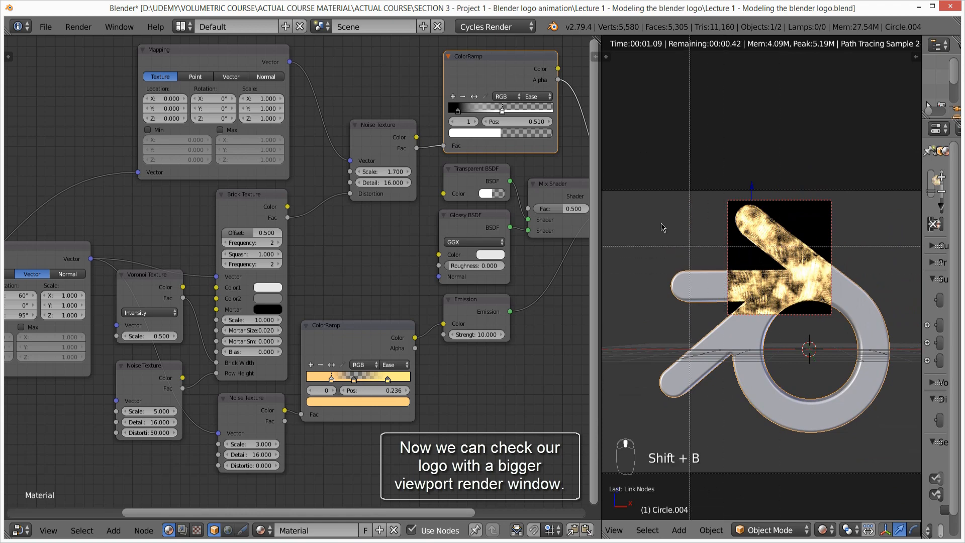
{"action": "left_click_drag", "start_coordinate": [650, 200], "coordinate": [896, 444]}
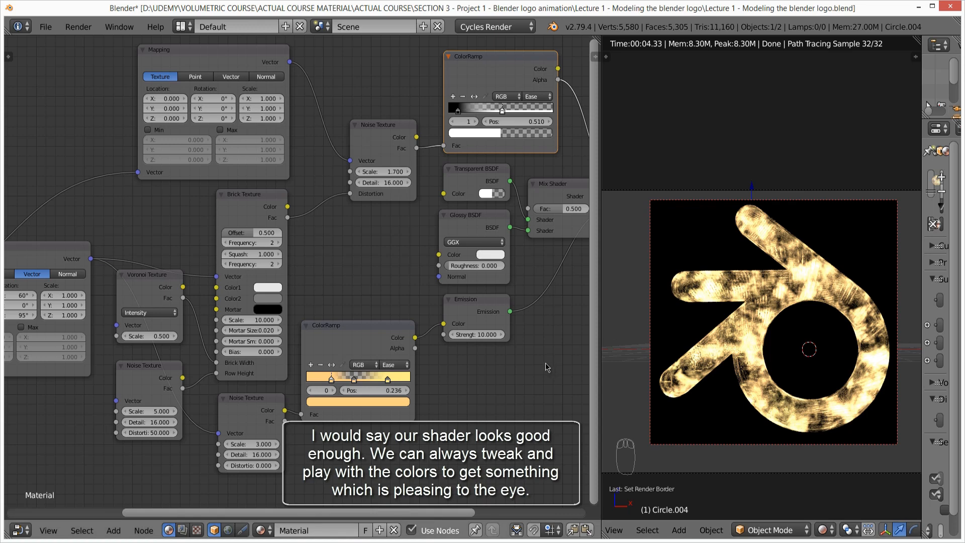
Shift the color of the lower ColorRamp's first stop to a more saturated orange
{"action": "left_click", "coordinate": [355, 380]}
{"action": "left_click", "coordinate": [355, 402]}
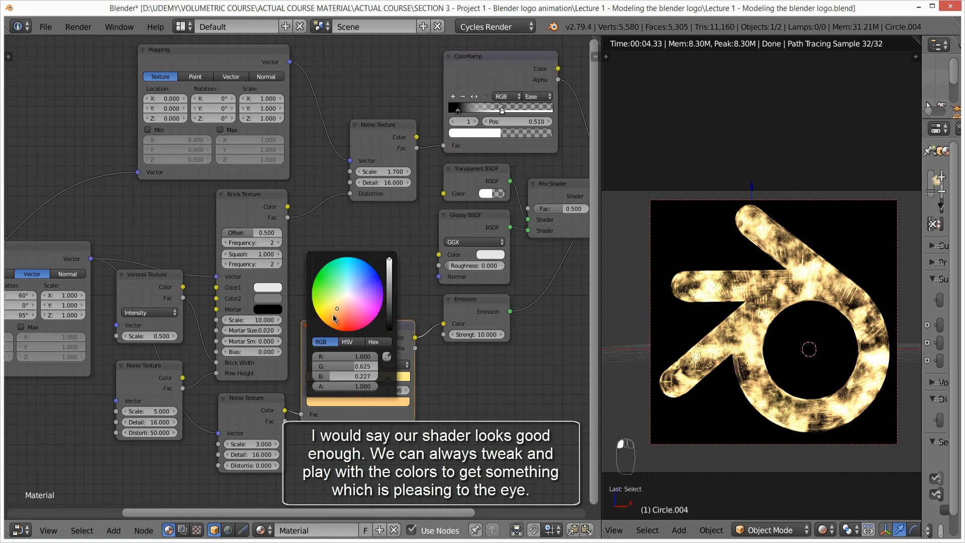
{"action": "left_click", "coordinate": [334, 315]}
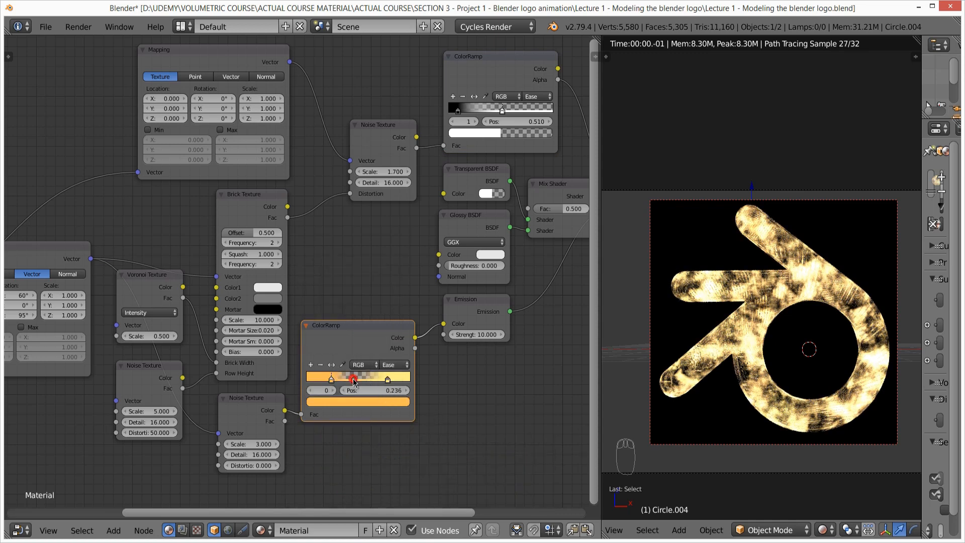
Change the lower ColorRamp's middle stop to a deeper orange, about R 1.0, G 0.35, B 0.10
{"action": "left_click", "coordinate": [353, 378]}
{"action": "left_click", "coordinate": [353, 401]}
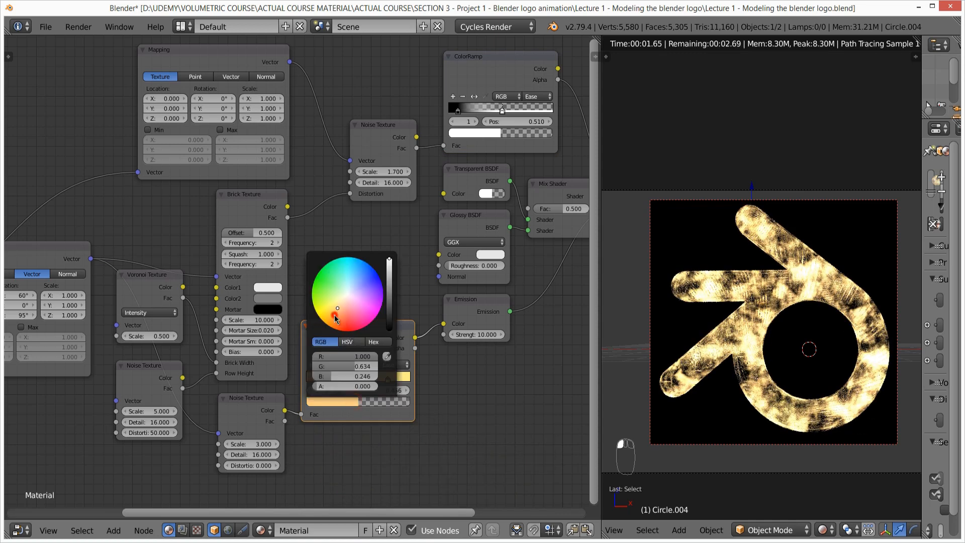
{"action": "left_click", "coordinate": [334, 316]}
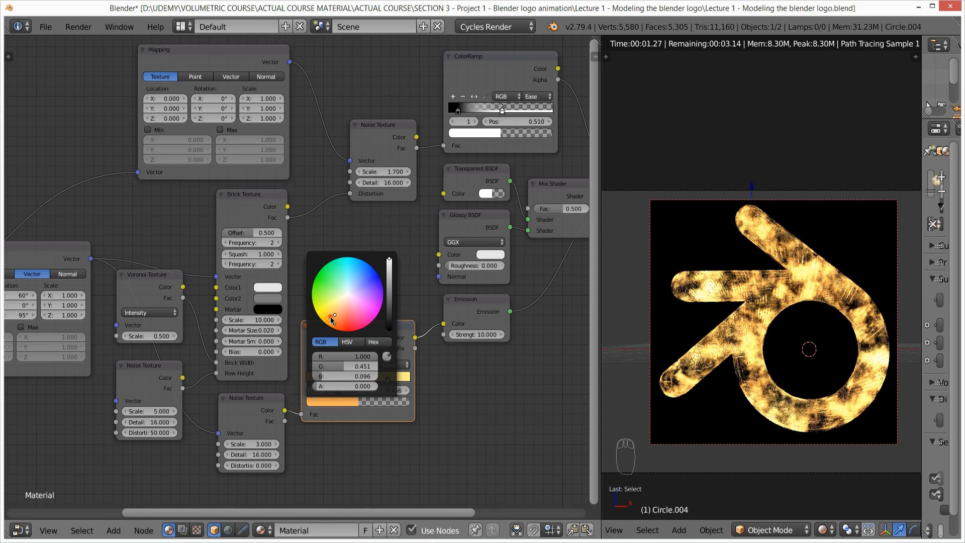
{"action": "left_click", "coordinate": [336, 317]}
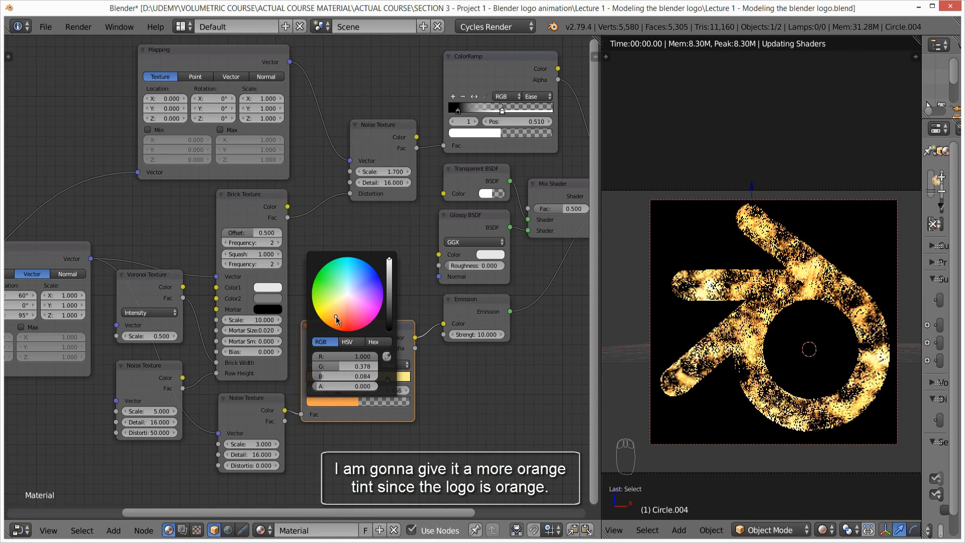
{"action": "left_click", "coordinate": [337, 316]}
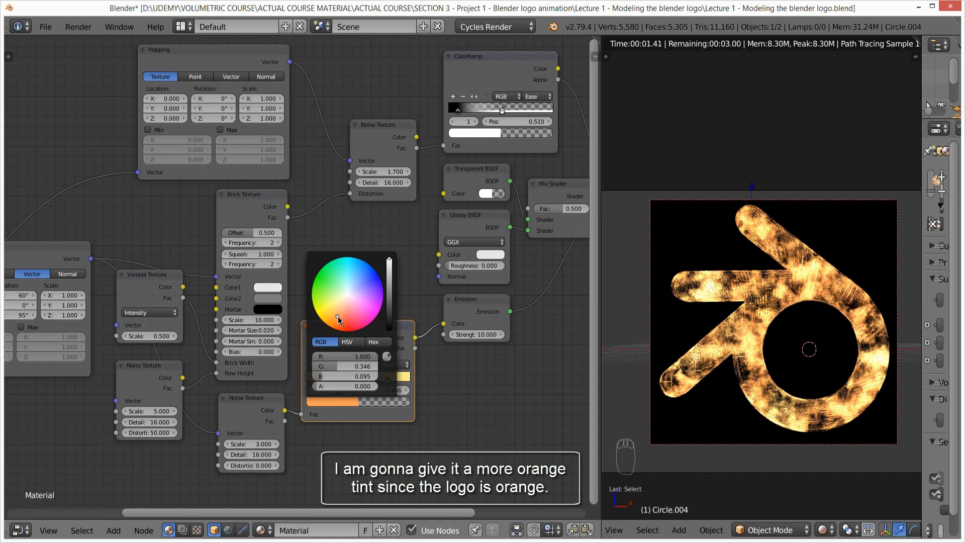
{"action": "left_click", "coordinate": [337, 316]}
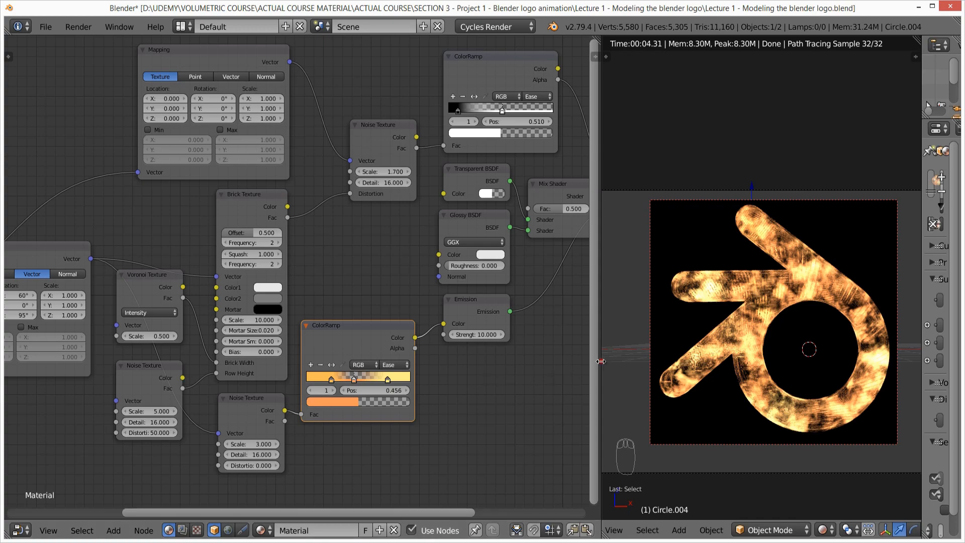
Enlarge the node editor by narrowing the 3D viewport, and fit the shader nodes up to the Material Output in view
{"action": "left_click_drag", "start_coordinate": [599, 361], "coordinate": [691, 362]}
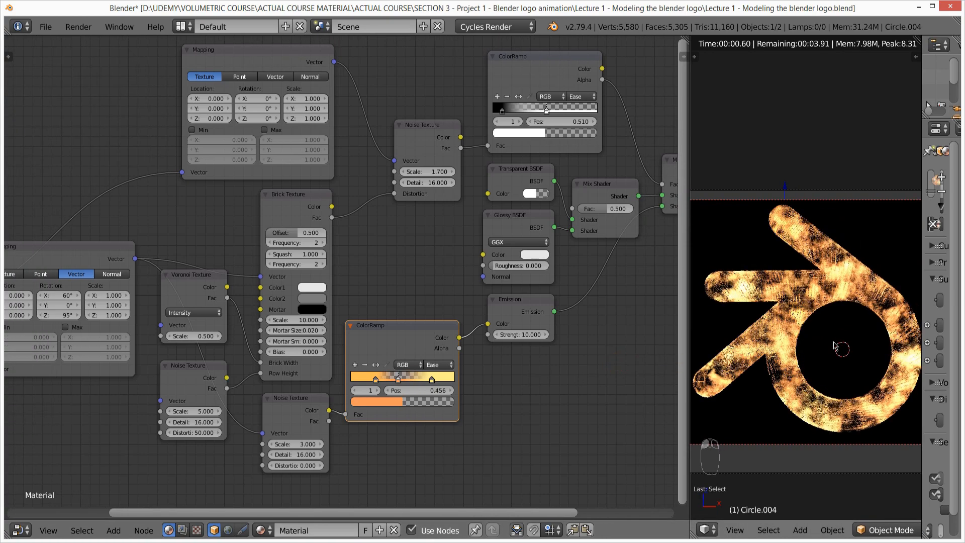
{"action": "left_click_drag", "start_coordinate": [689, 334], "coordinate": [734, 339]}
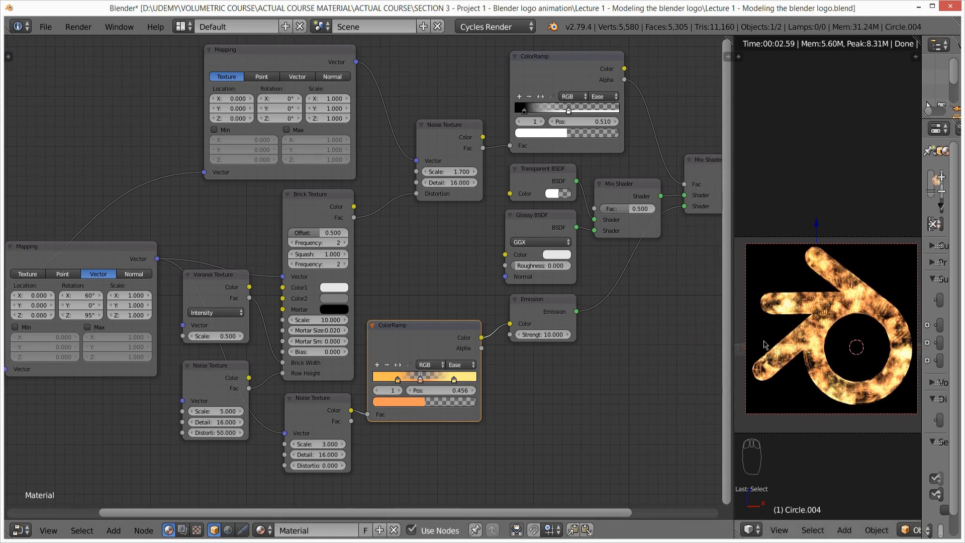
{"action": "scroll", "coordinate": [617, 327], "scroll_direction": "down", "scroll_amount": 1}
{"action": "scroll", "coordinate": [617, 328], "scroll_direction": "down", "scroll_amount": 2}
{"action": "middle_click_drag", "start_coordinate": [634, 317], "coordinate": [550, 331]}
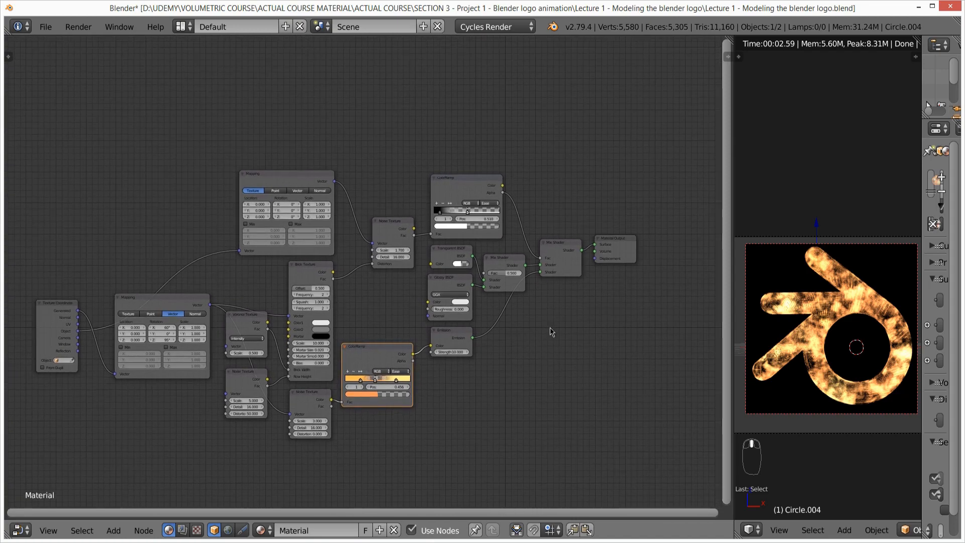
{"action": "scroll", "coordinate": [548, 284], "scroll_direction": "up", "scroll_amount": 2}
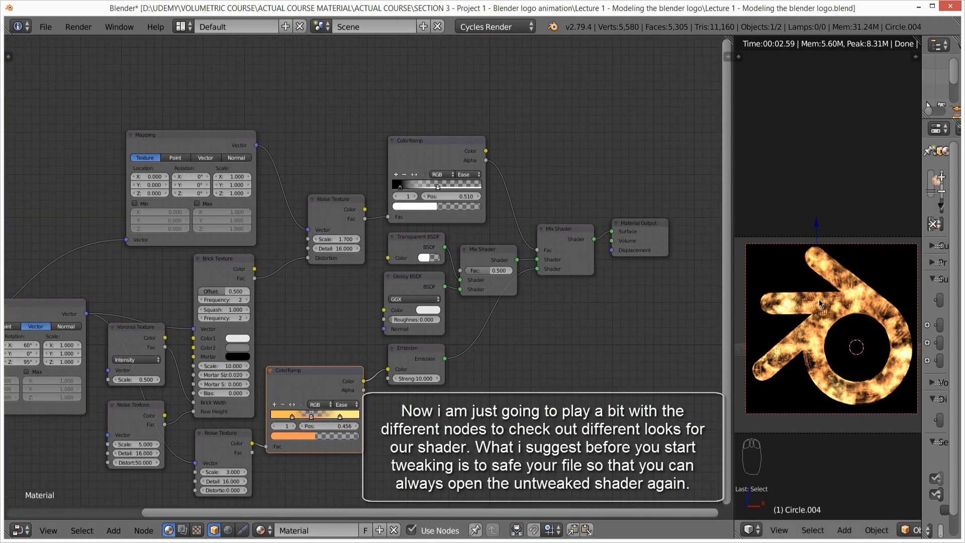
Move the upper ColorRamp's white stop to 0.503 and set the scale of the Noise Texture feeding it to 0.600
{"action": "mouse_move", "coordinate": [436, 186]}
{"action": "left_mouse_down"}
{"action": "mouse_move", "coordinate": [424, 190]}
{"action": "mouse_move", "coordinate": [449, 197]}
{"action": "mouse_move", "coordinate": [437, 191]}
{"action": "left_mouse_up"}
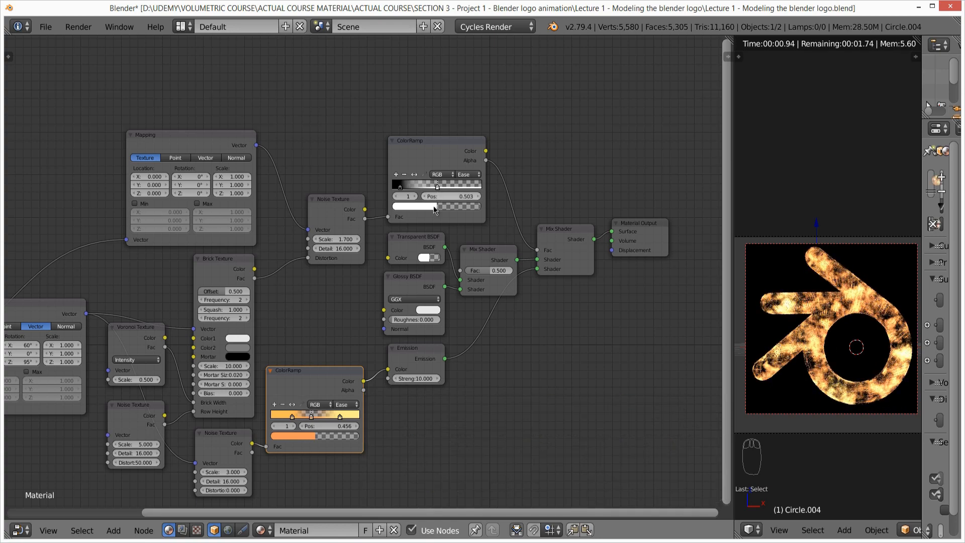
{"action": "left_click_drag", "start_coordinate": [345, 238], "coordinate": [348, 240]}
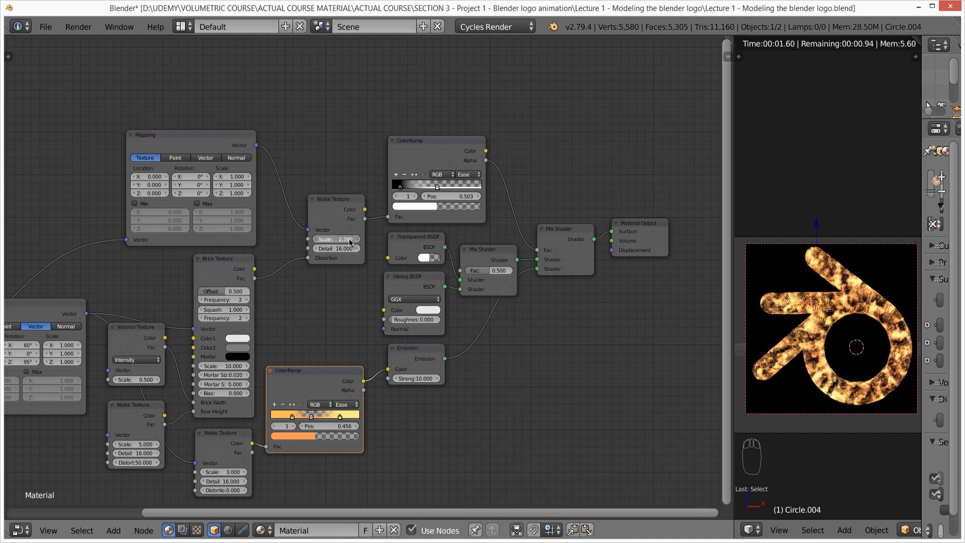
{"action": "left_click_drag", "start_coordinate": [348, 241], "coordinate": [343, 241]}
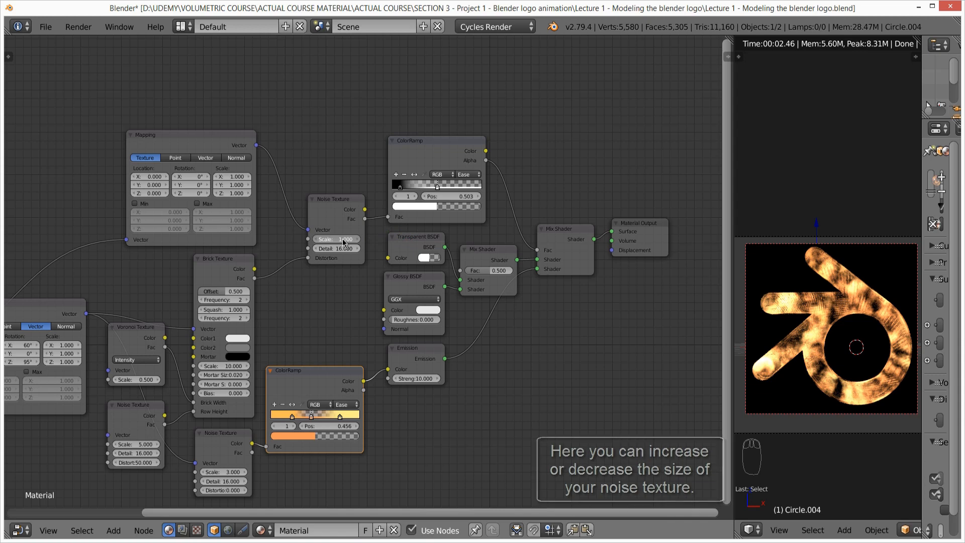
{"action": "left_click_drag", "start_coordinate": [343, 242], "coordinate": [341, 242]}
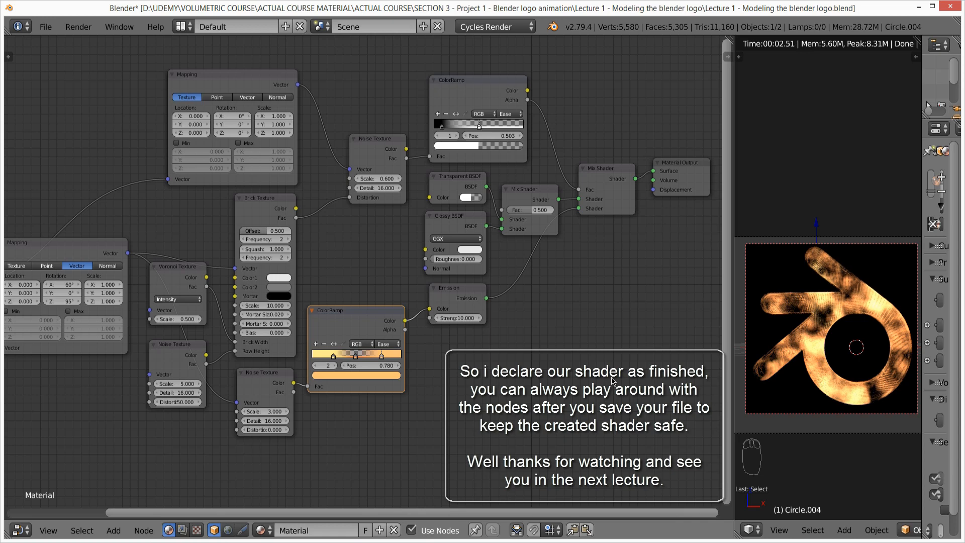
{"action": "scroll", "coordinate": [611, 376], "scroll_direction": "down", "scroll_amount": 2}
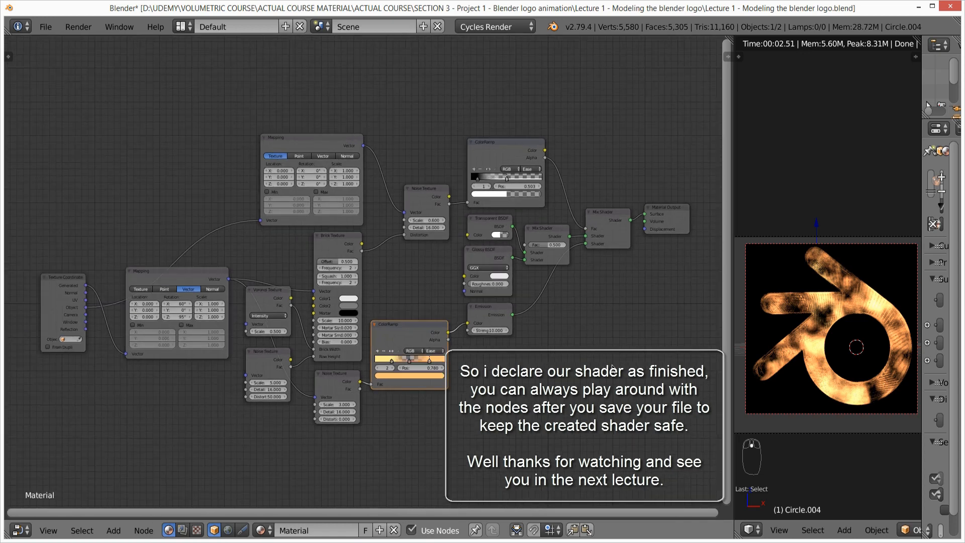
{"action": "middle_click_drag", "start_coordinate": [610, 353], "coordinate": [604, 351]}
{"action": "scroll", "coordinate": [598, 349], "scroll_direction": "up", "scroll_amount": 1}
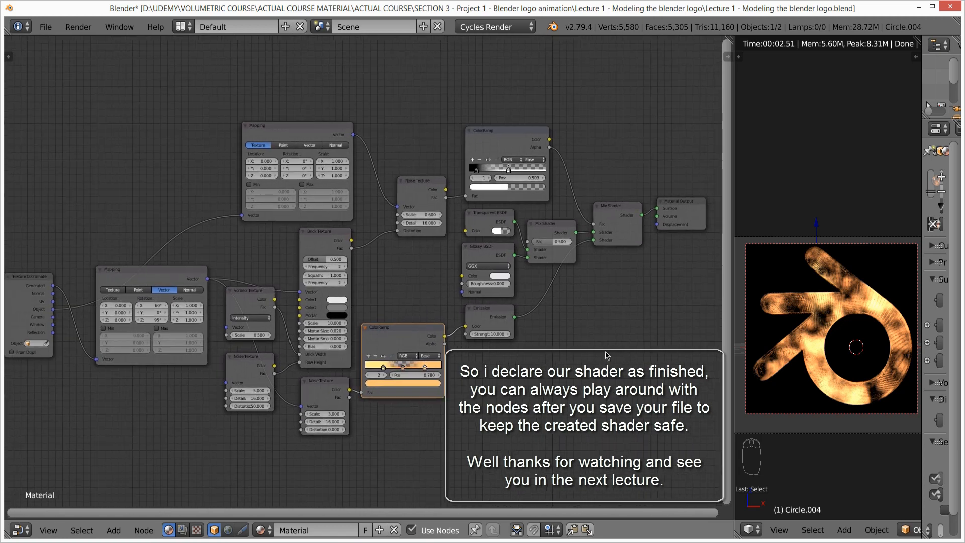